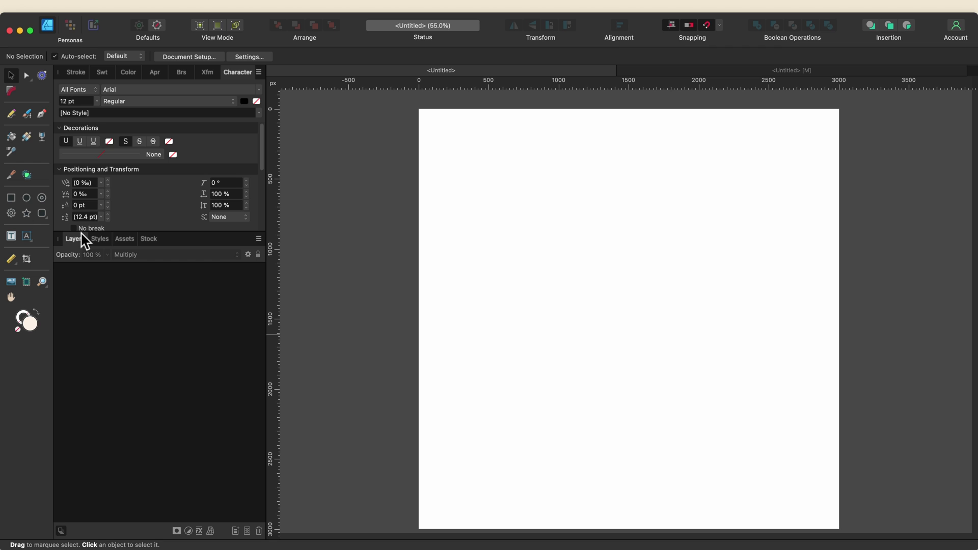
# Step: Create a 3000 × 3000 px rectangle on the blank canvas
pyautogui.click(11, 198)
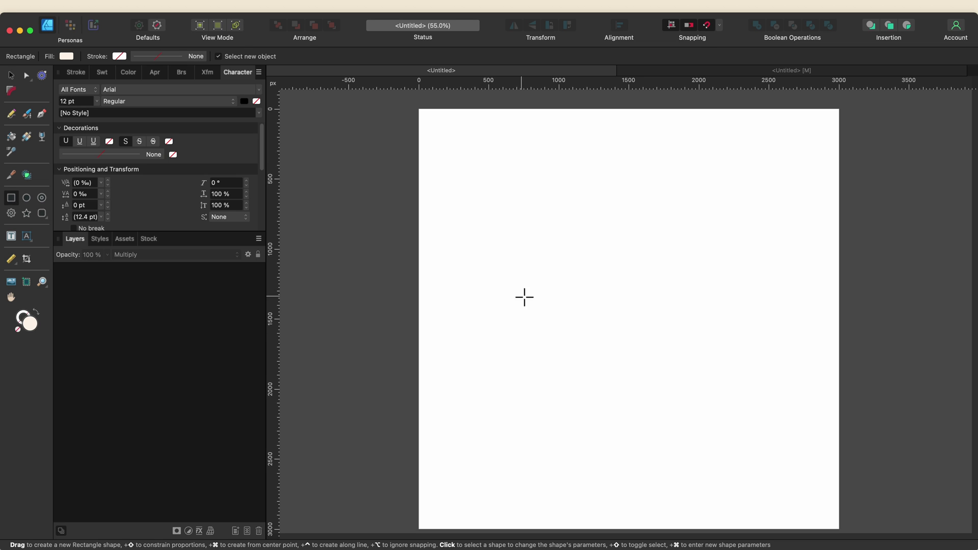
pyautogui.keyDown('super'); pyautogui.click(563, 293); pyautogui.keyUp('super')
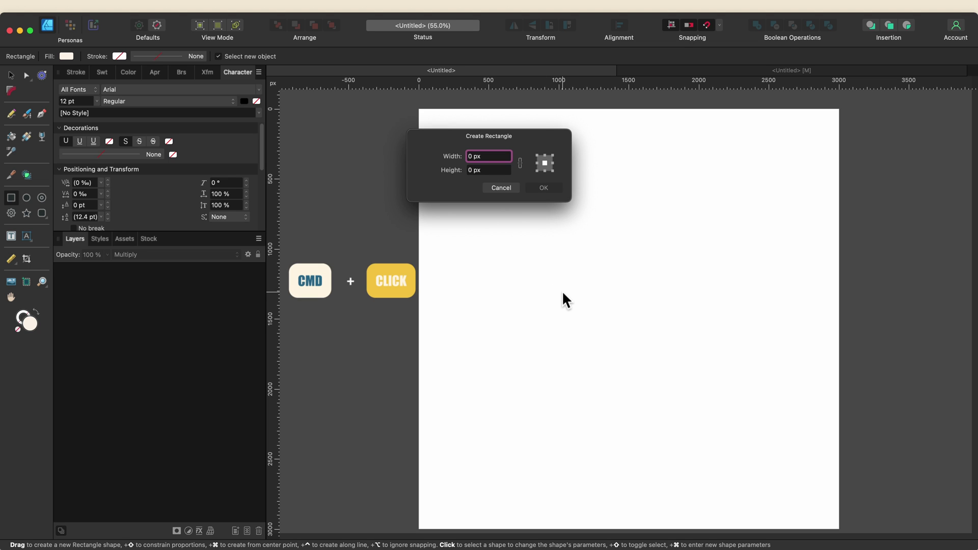
pyautogui.write('3000')
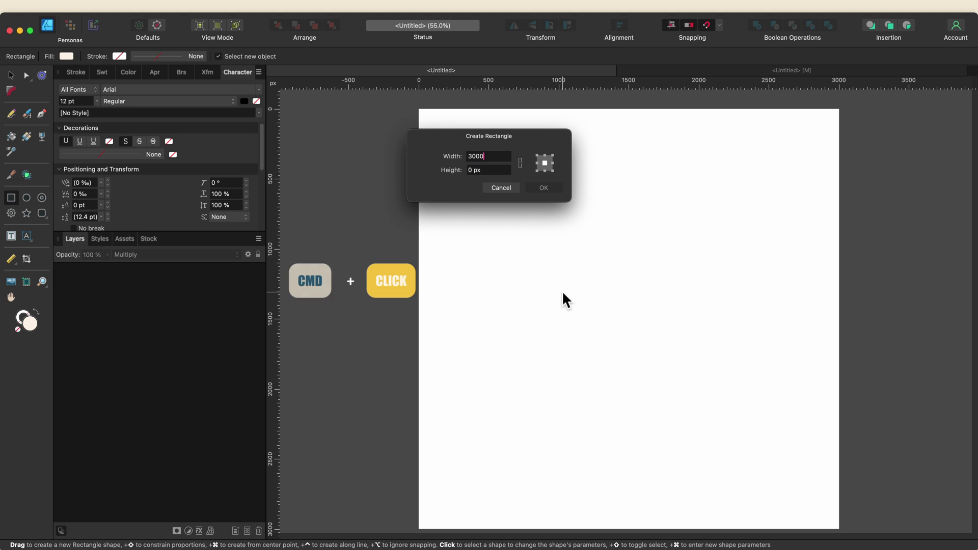
pyautogui.press('Tab')
pyautogui.write('3000')
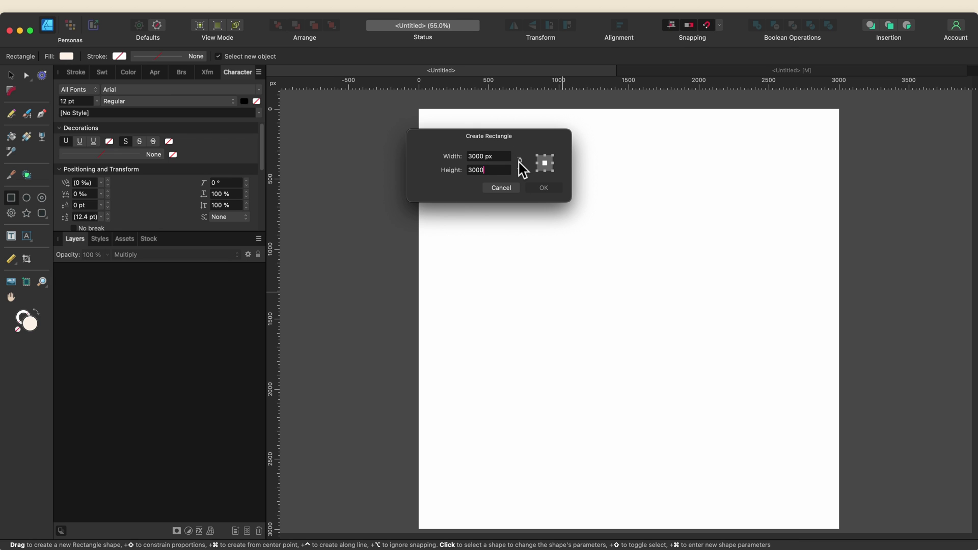
pyautogui.press('Tab')
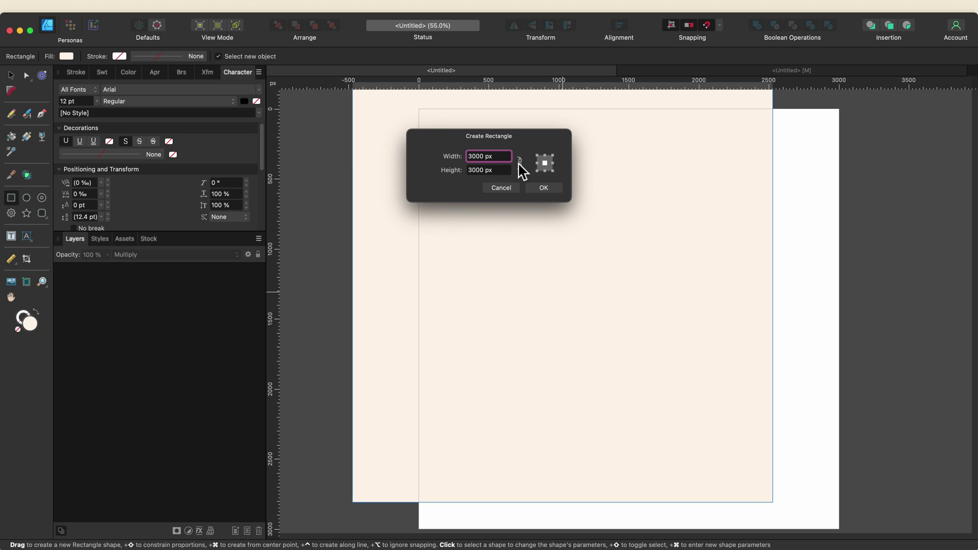
pyautogui.click(550, 189)
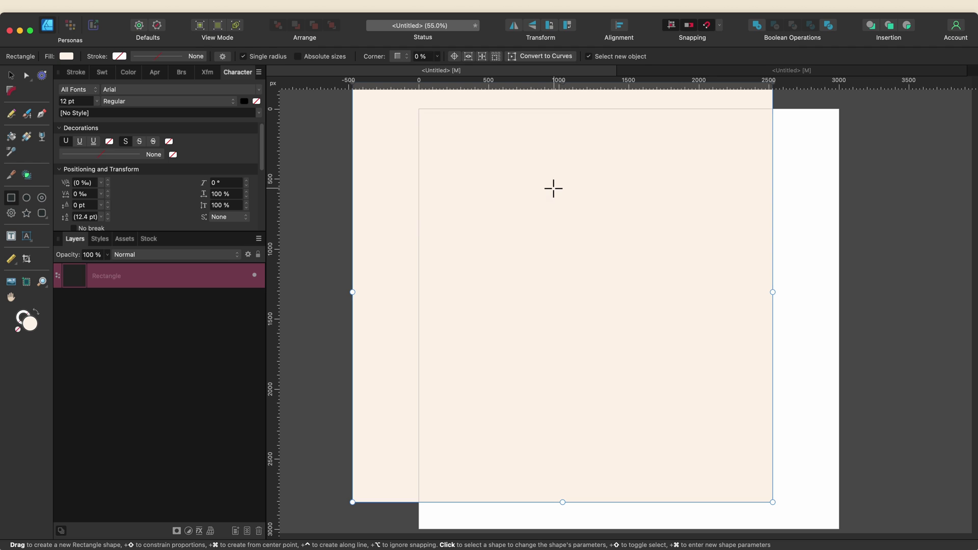
# Step: Center the rectangle horizontally and vertically on the spread
pyautogui.click(619, 26)
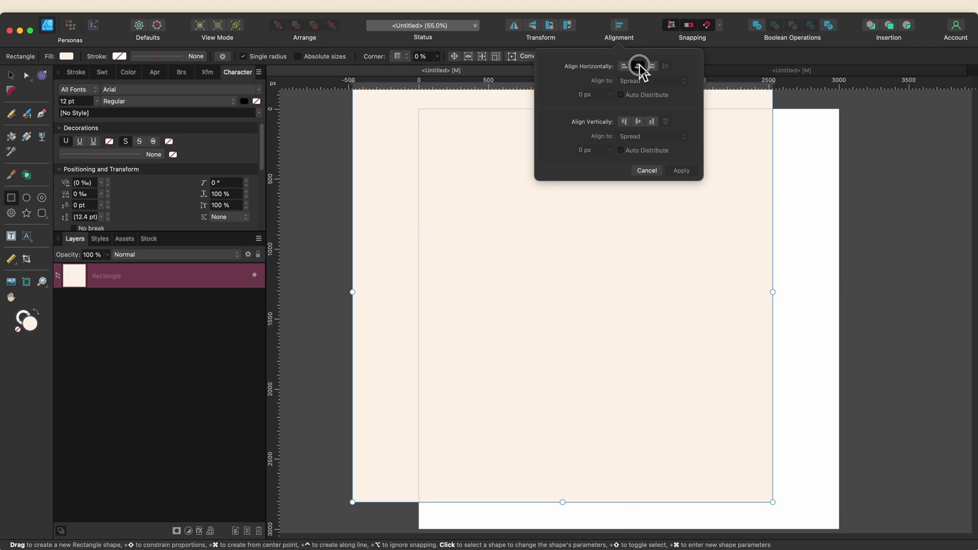
pyautogui.click(638, 66)
pyautogui.click(638, 122)
pyautogui.click(681, 170)
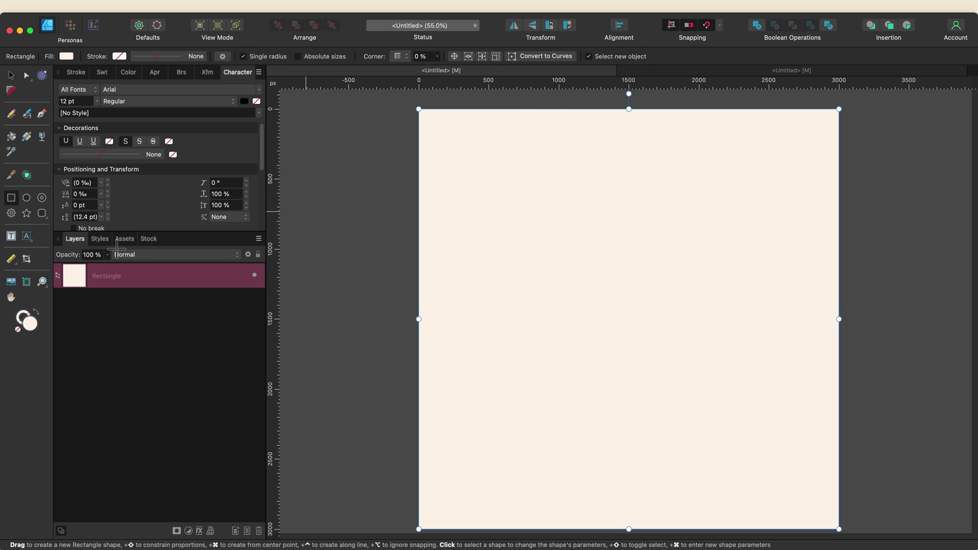
# Step: Search the Pexels stock images for wood and fill the rectangle with the brown wood texture by FW Studio
pyautogui.click(149, 239)
pyautogui.write('wood')
pyautogui.press('Return')
pyautogui.click(75, 253)
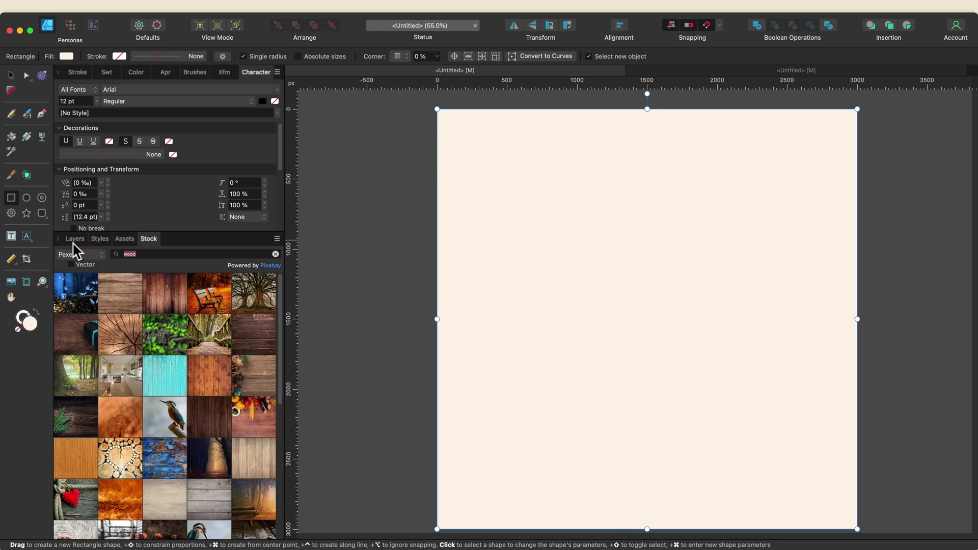
pyautogui.scroll(-1, 207, 465)
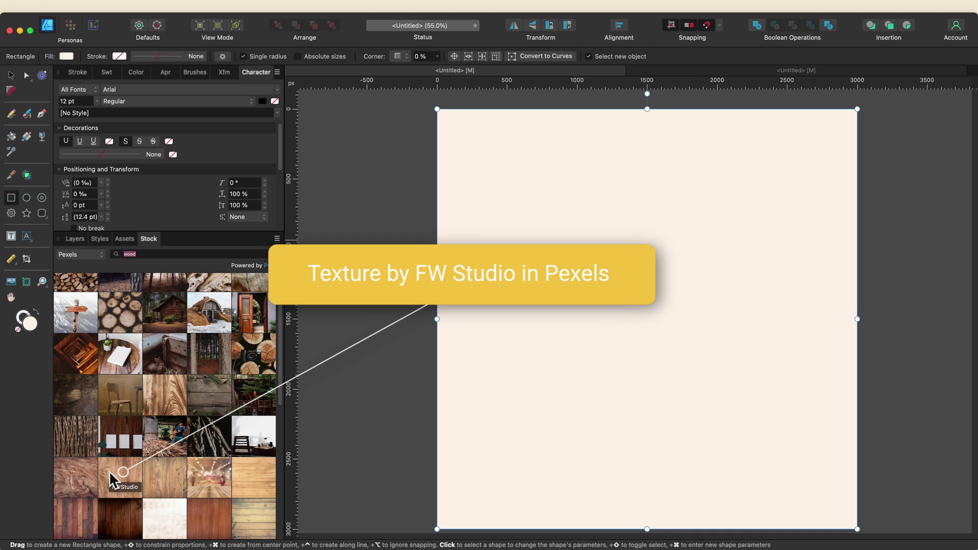
pyautogui.click(27, 136)
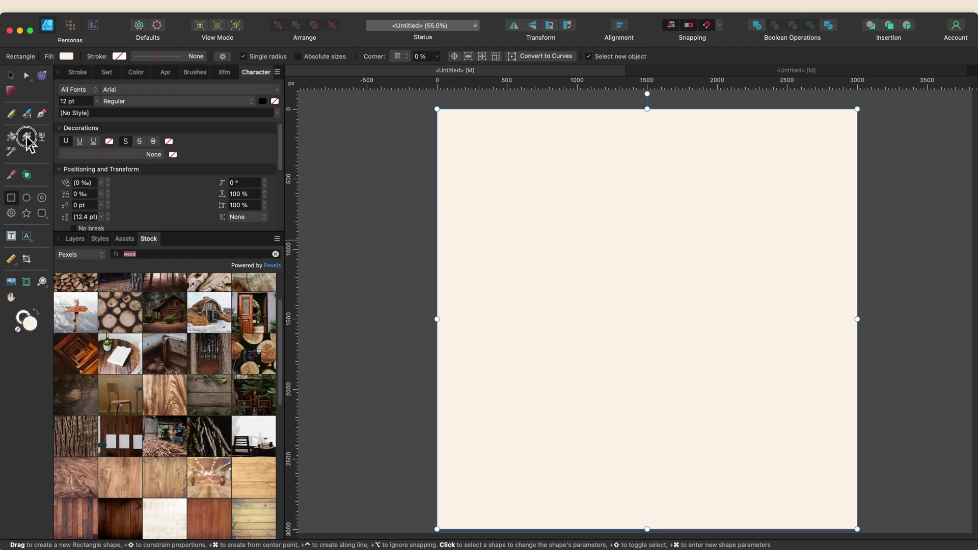
pyautogui.click(117, 476)
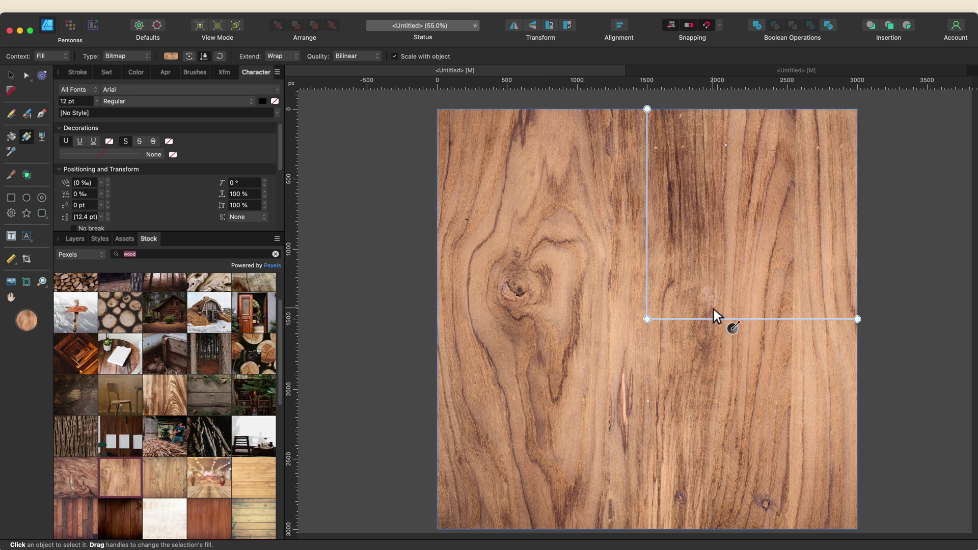
# Step: Try resizing and repositioning the wood bitmap fill inside the rectangle
pyautogui.moveTo(858, 319)
pyautogui.mouseDown()
pyautogui.moveTo(891, 318)
pyautogui.moveTo(871, 319)
pyautogui.mouseUp()
pyautogui.moveTo(647, 320); pyautogui.dragTo(630, 335)
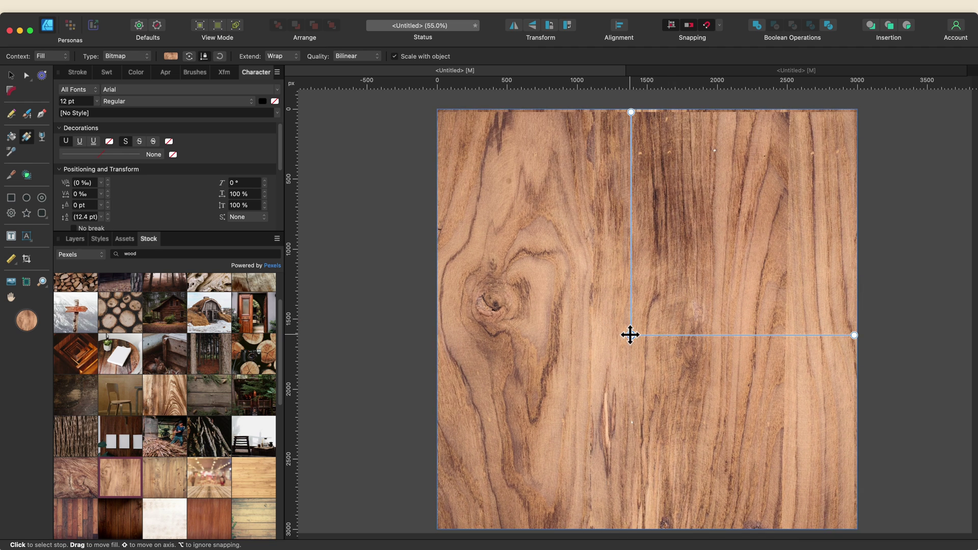
pyautogui.click(219, 56)
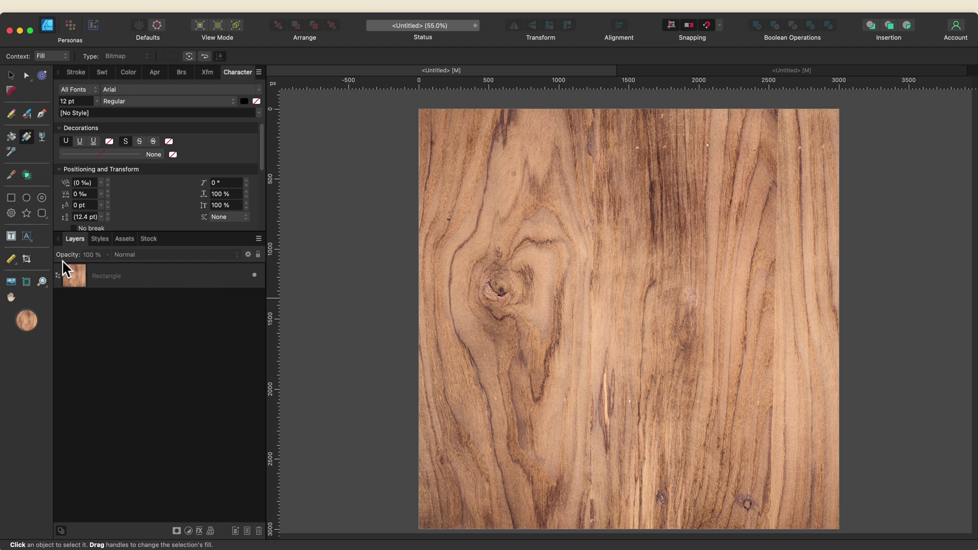
# Step: Start an artistic text object of about 212.8 pt in the canvas's upper-left area and set its font to Impact
pyautogui.click(26, 237)
pyautogui.moveTo(435, 159); pyautogui.dragTo(487, 244)
pyautogui.click(78, 56)
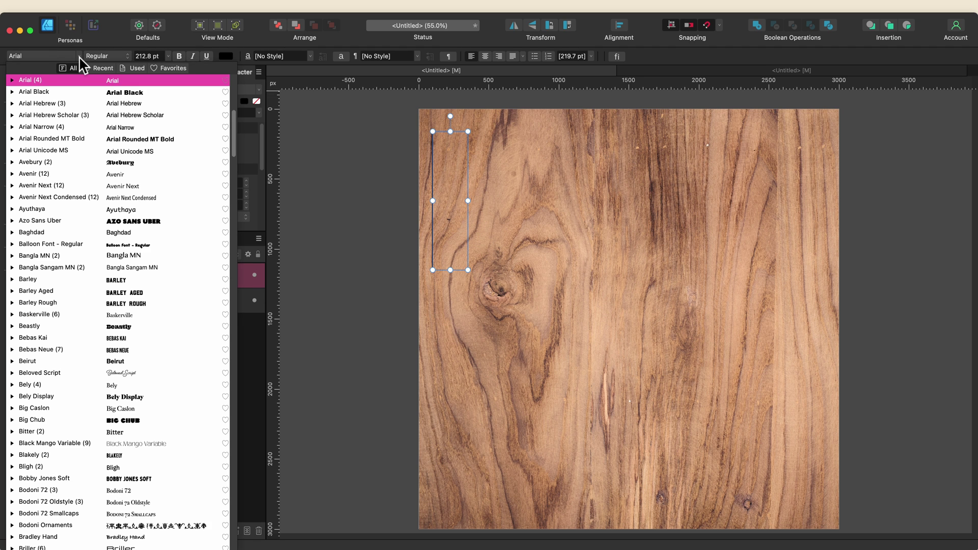
pyautogui.write('impact')
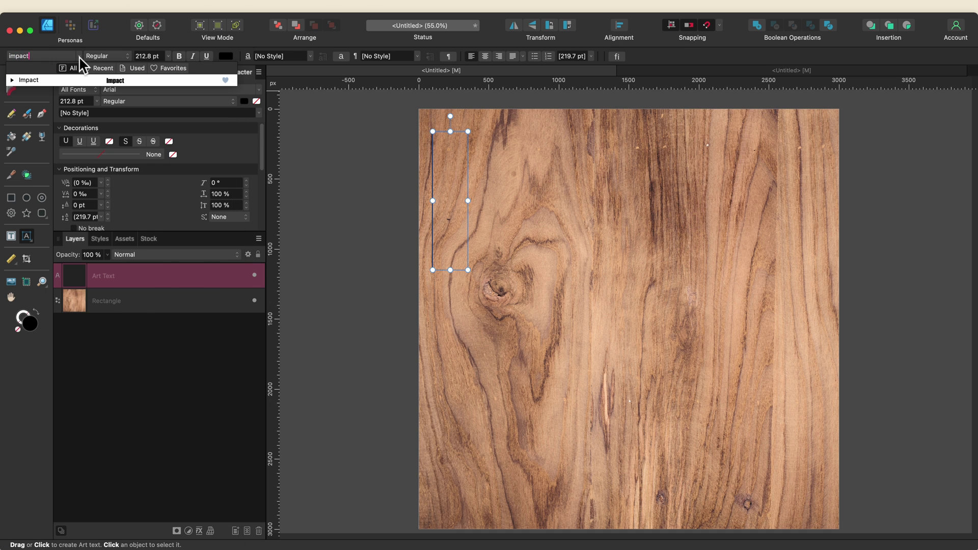
pyautogui.click(87, 81)
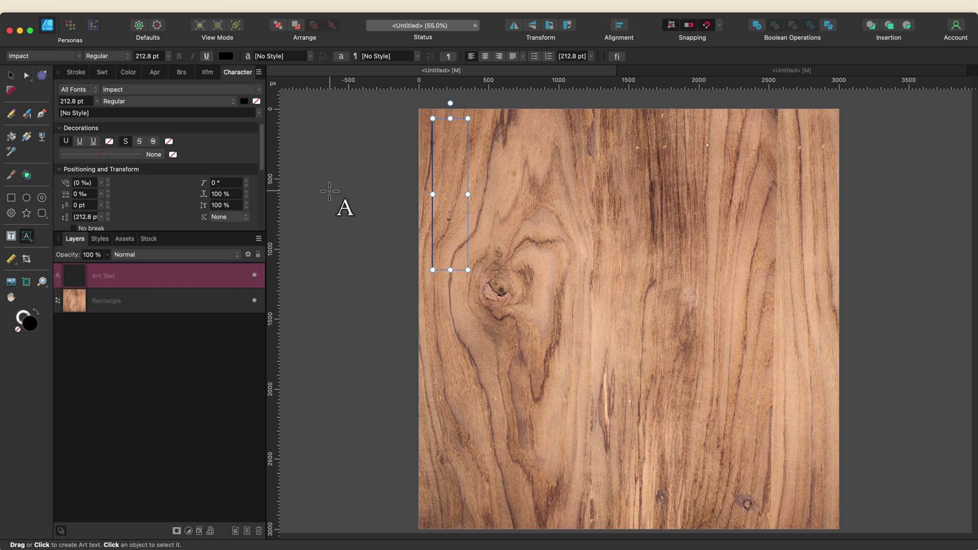
# Step: Enter the text WOOD BURN EFFECT with one word per line
pyautogui.write('WOOD')
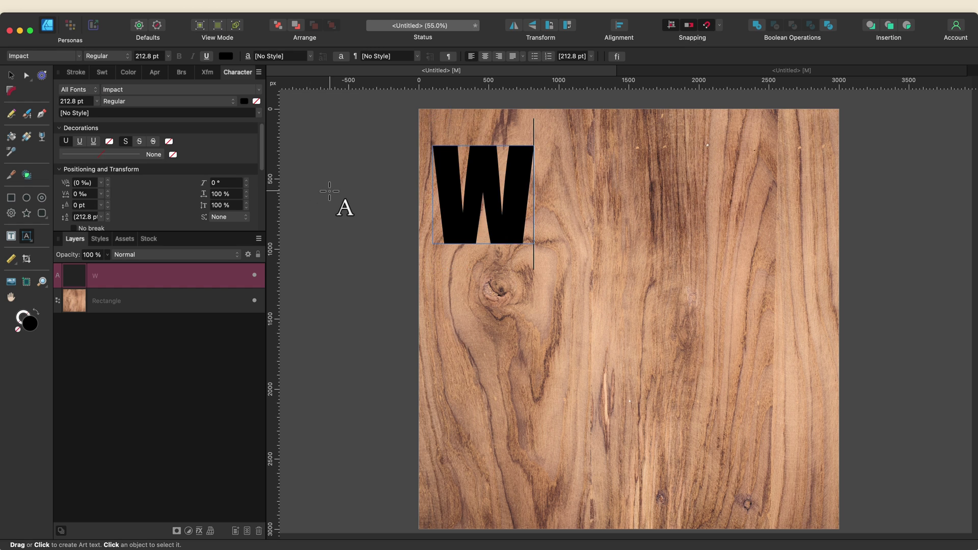
pyautogui.press('Return')
pyautogui.write('BURN')
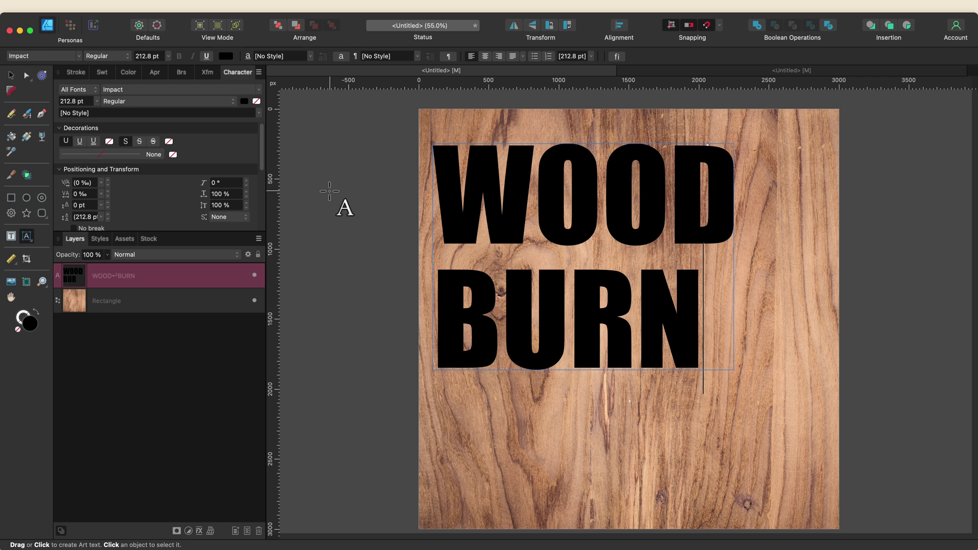
pyautogui.press('Return')
pyautogui.write('EFFECT')
pyautogui.press('Escape')
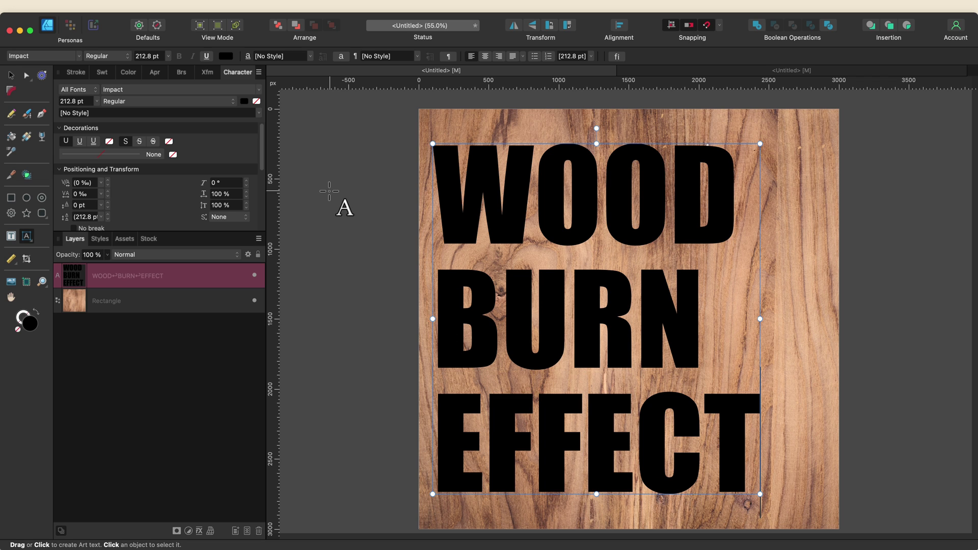
# Step: Enlarge the WOOD BURN EFFECT text to about 237.7 pt and center it horizontally on the canvas
pyautogui.moveTo(761, 144); pyautogui.dragTo(790, 133)
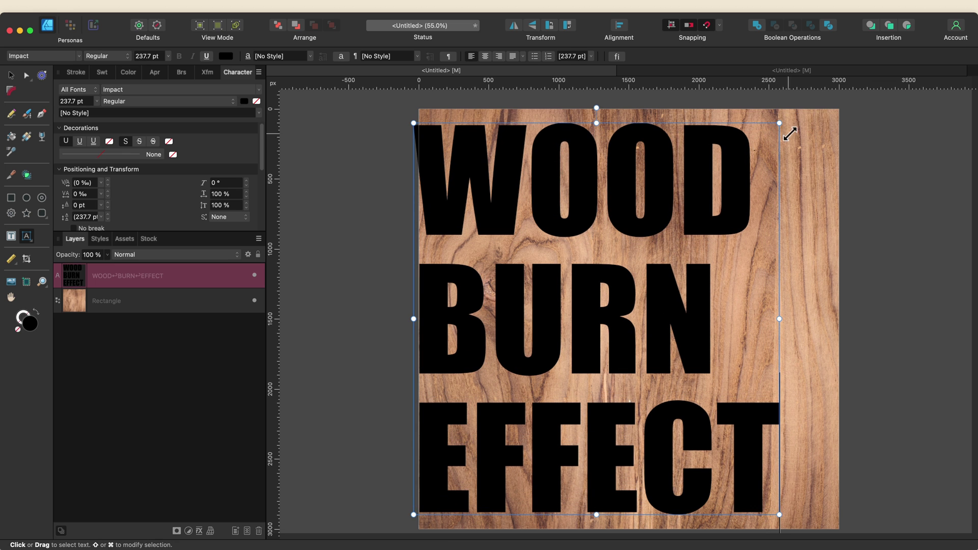
pyautogui.click(619, 25)
pyautogui.click(639, 66)
pyautogui.click(324, 179)
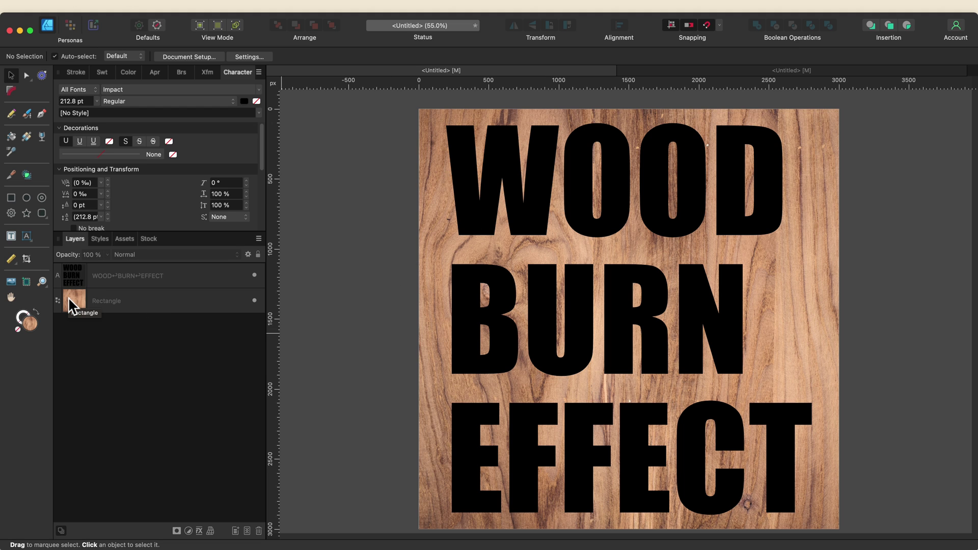
# Step: Fill the WOOD BURN EFFECT text with the same FW Studio wood texture used on the rectangle
pyautogui.click(199, 283)
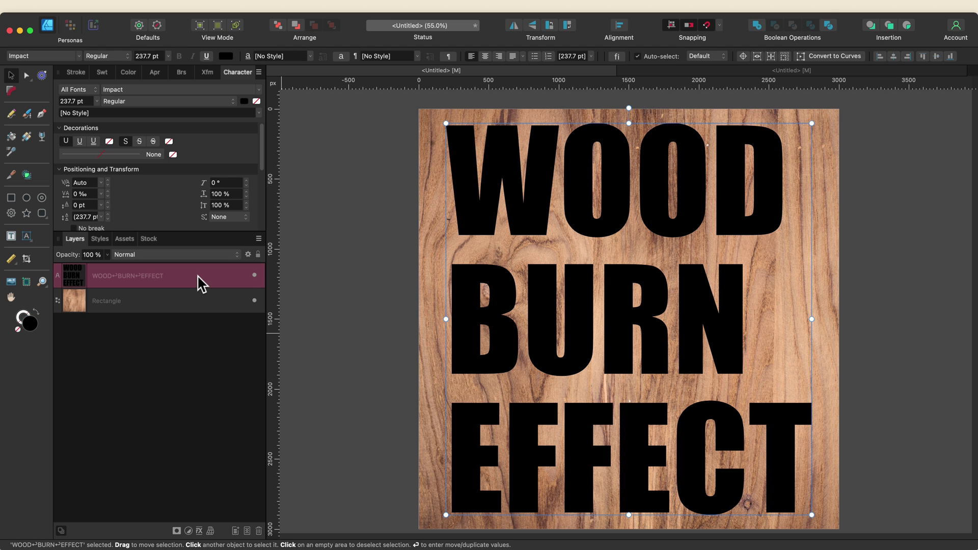
pyautogui.click(30, 140)
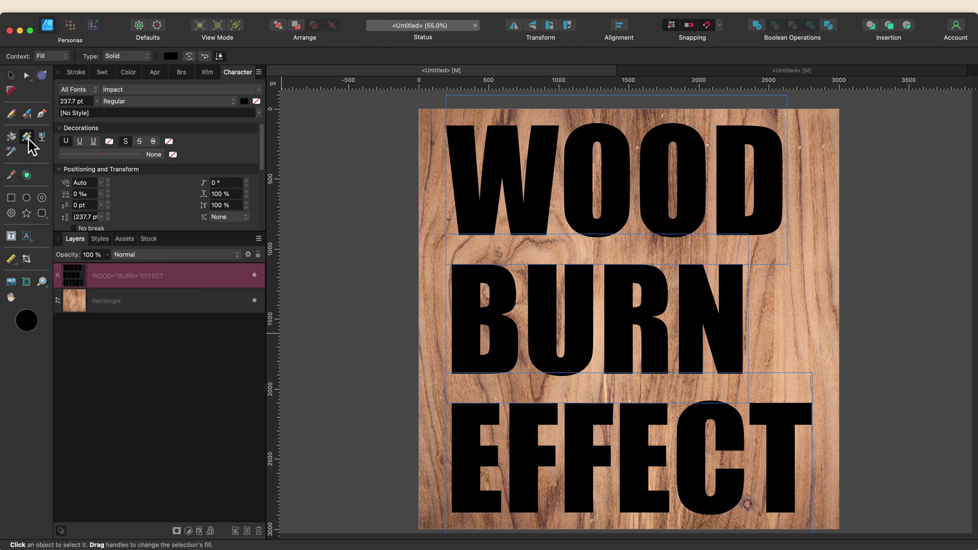
pyautogui.click(149, 239)
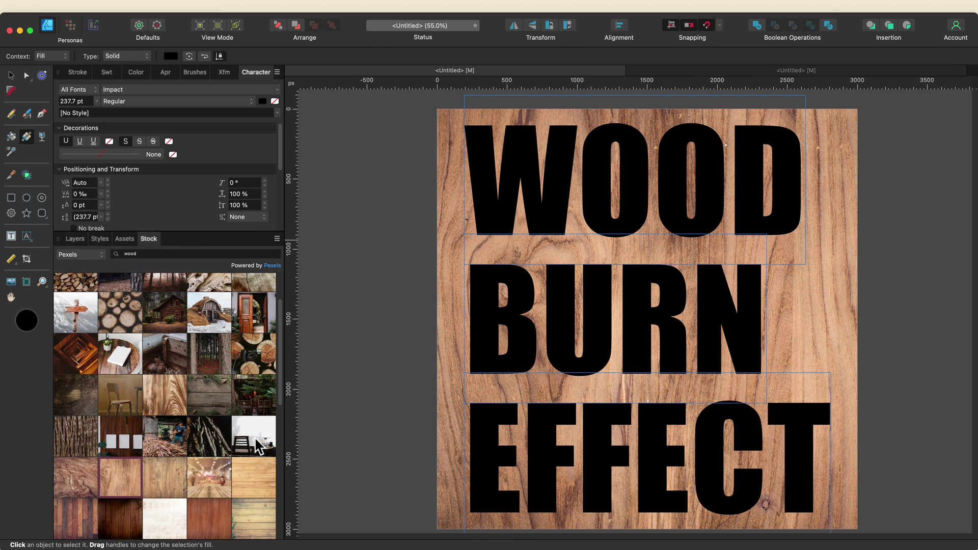
pyautogui.click(117, 475)
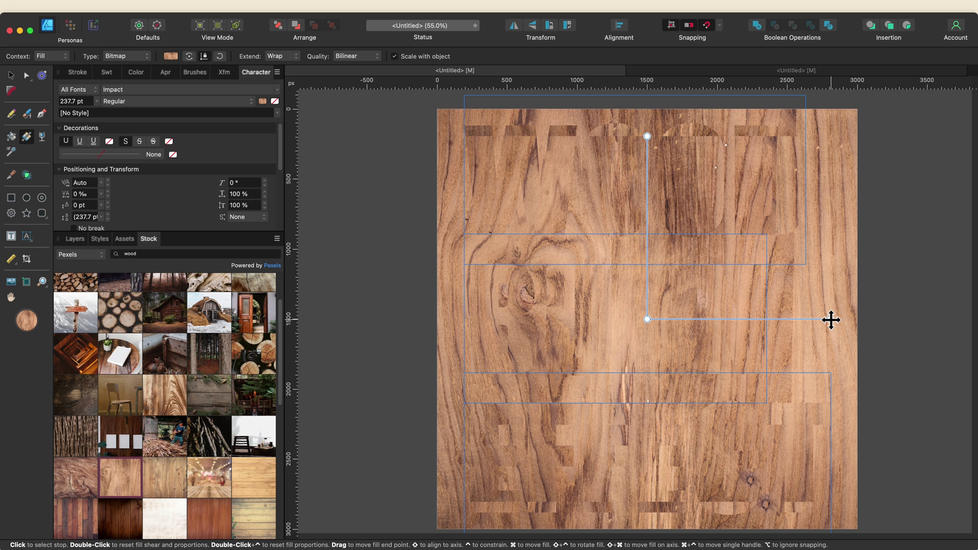
# Step: Scale up the text's wood fill until its grain lines up with the background rectangle, and deselect the text
pyautogui.moveTo(831, 320); pyautogui.dragTo(839, 319)
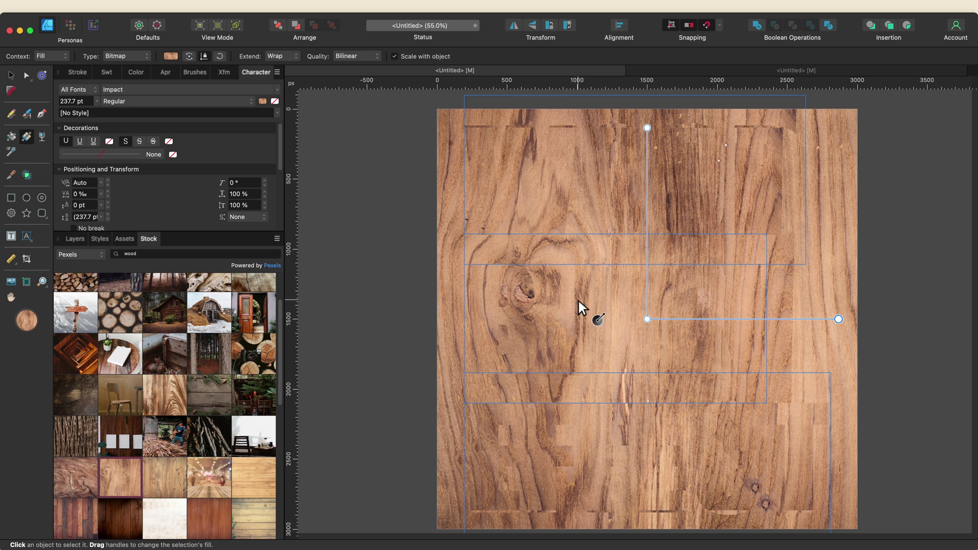
pyautogui.moveTo(838, 319); pyautogui.dragTo(854, 319)
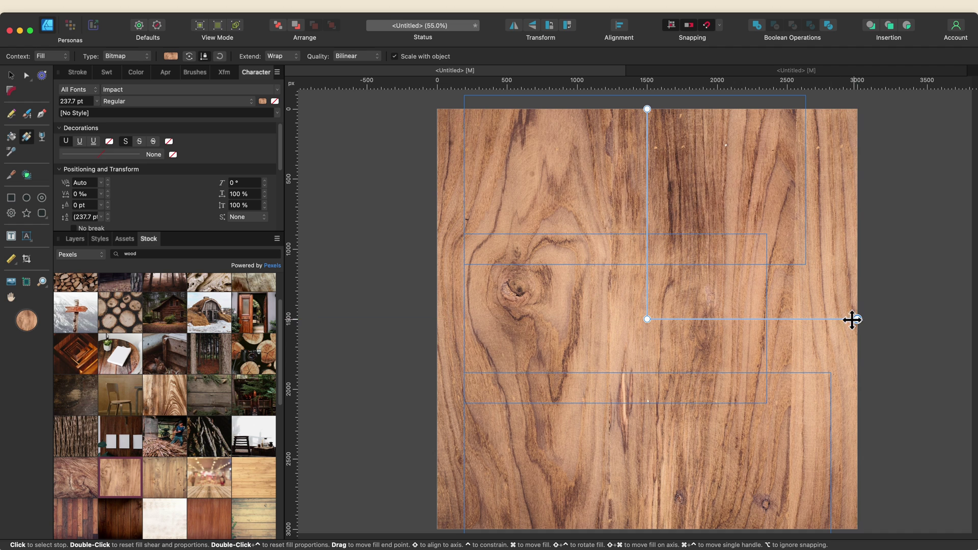
pyautogui.click(386, 165)
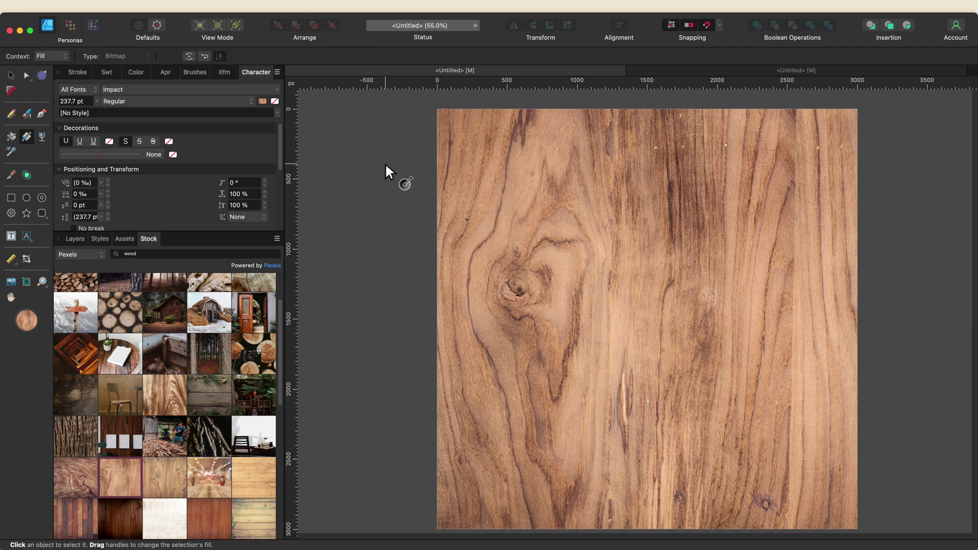
# Step: Add an Inner Shadow layer effect to the WOOD BURN EFFECT text with a 45 px offset
pyautogui.click(75, 239)
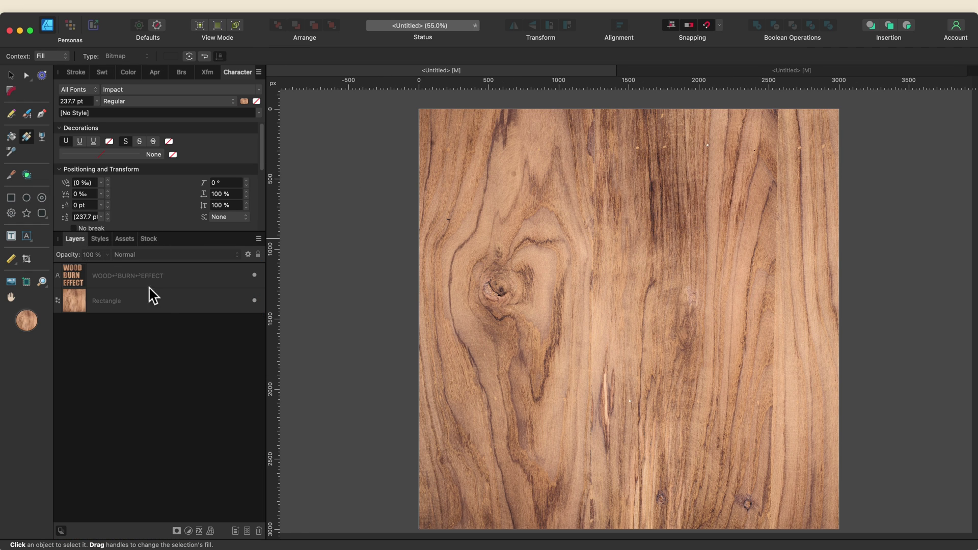
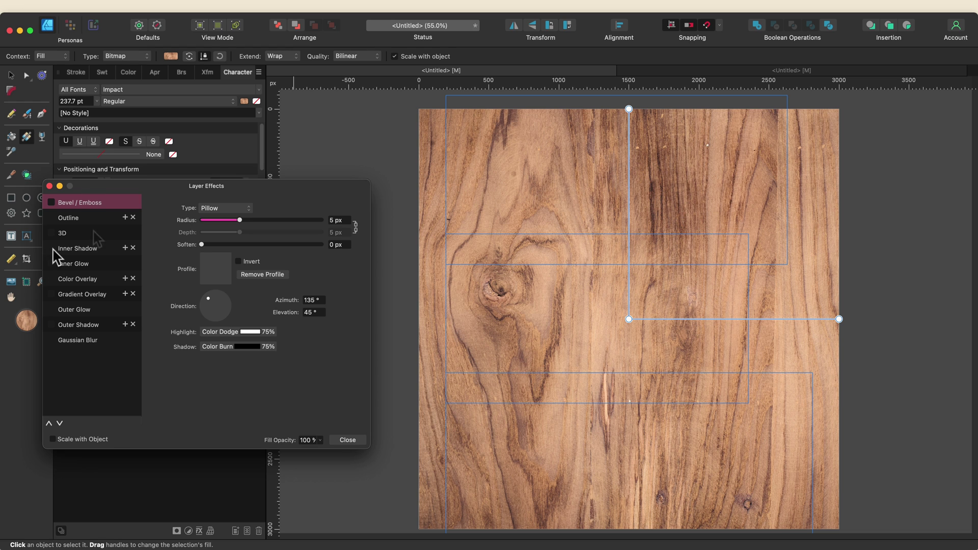
pyautogui.click(84, 249)
pyautogui.moveTo(202, 244); pyautogui.dragTo(300, 248)
pyautogui.click(337, 245)
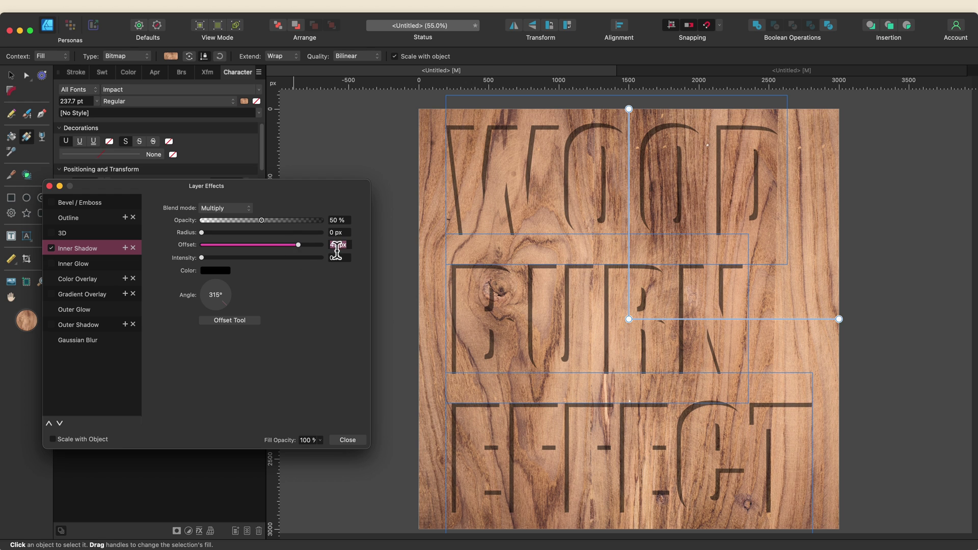
pyautogui.write('45')
pyautogui.press('Return')
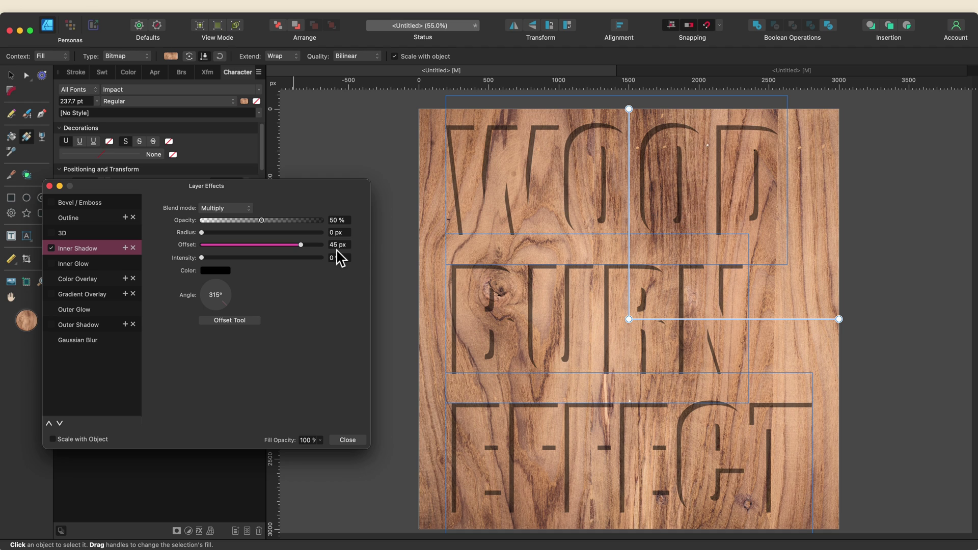
# Step: Set the text's inner shadow radius to 50 px and its intensity to 13%
pyautogui.click(336, 233)
pyautogui.write('50')
pyautogui.press('Return')
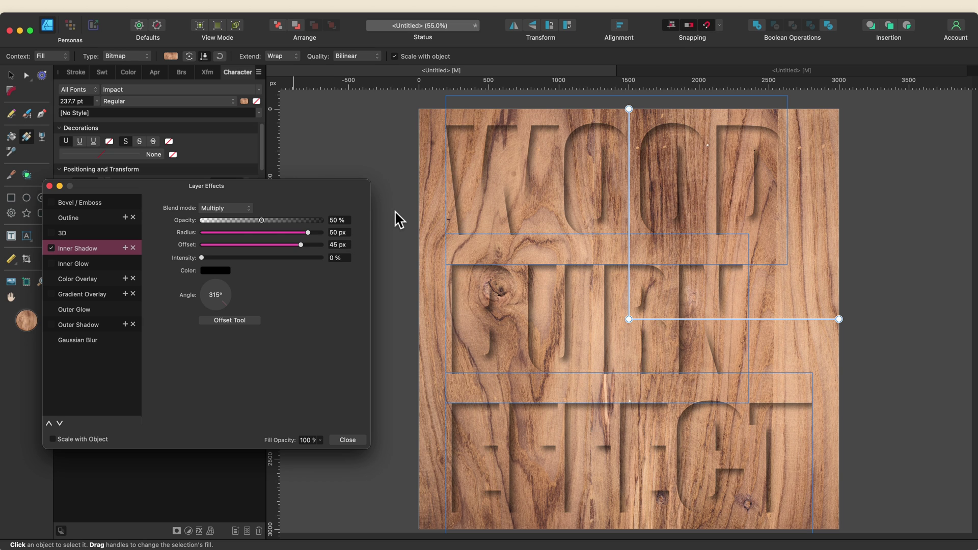
pyautogui.moveTo(202, 257); pyautogui.dragTo(218, 259)
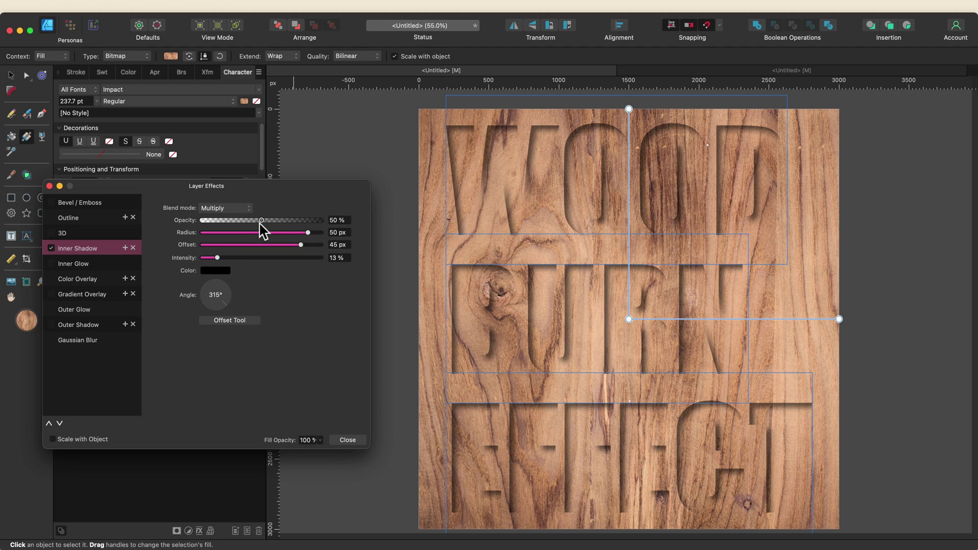
# Step: Raise the inner shadow opacity to 61% and set its colour to a wood-sampled brown darkened to 17 lightness
pyautogui.moveTo(262, 220); pyautogui.dragTo(275, 221)
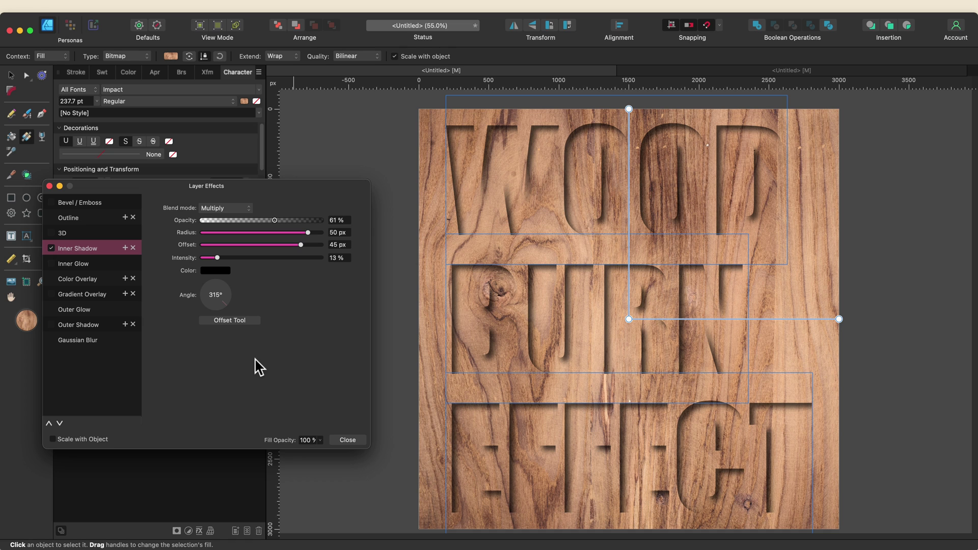
pyautogui.click(218, 271)
pyautogui.moveTo(293, 289); pyautogui.dragTo(476, 148)
pyautogui.click(303, 288)
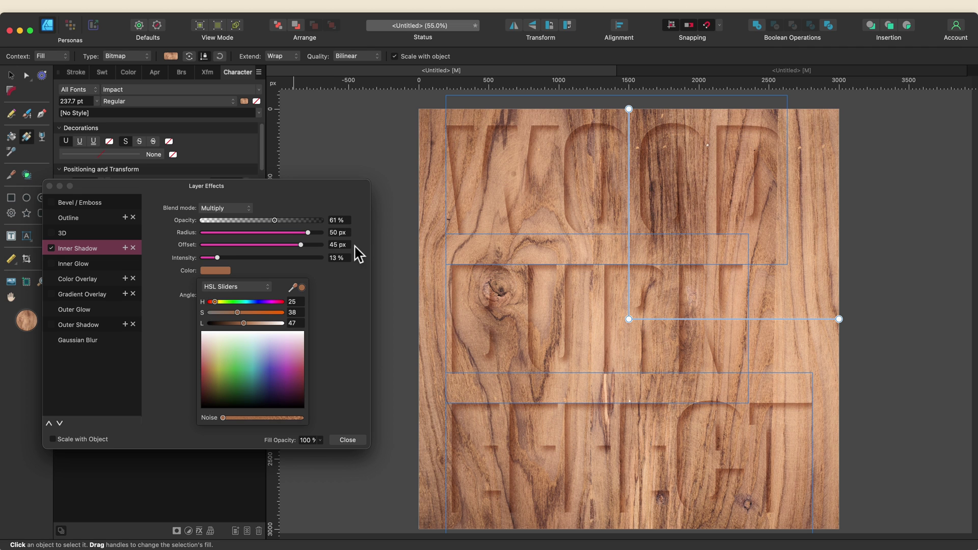
pyautogui.moveTo(243, 323)
pyautogui.mouseDown()
pyautogui.moveTo(222, 324)
pyautogui.moveTo(240, 313)
pyautogui.mouseUp()
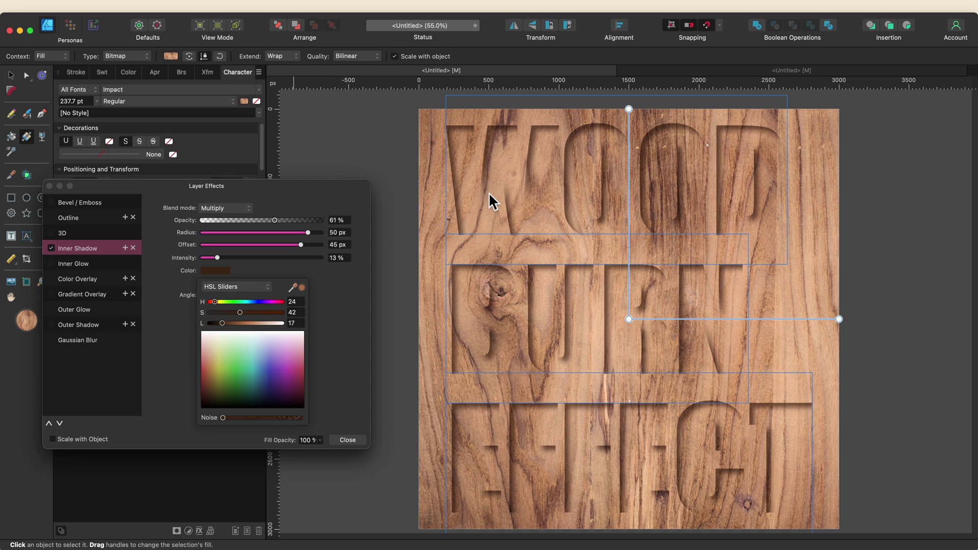
# Step: Add an Inner Glow to the text in Multiply blend mode with a brown colour sampled from the wood texture
pyautogui.click(51, 264)
pyautogui.click(89, 264)
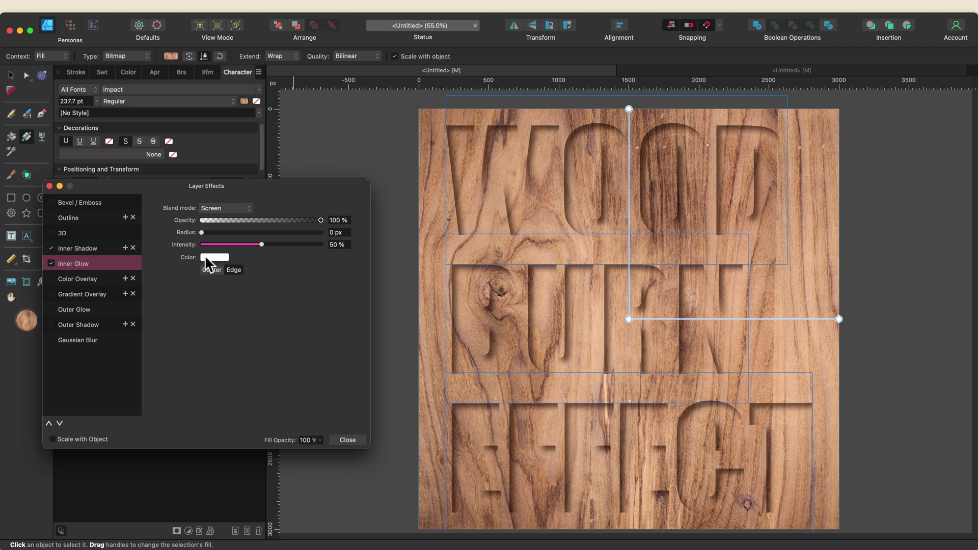
pyautogui.click(217, 208)
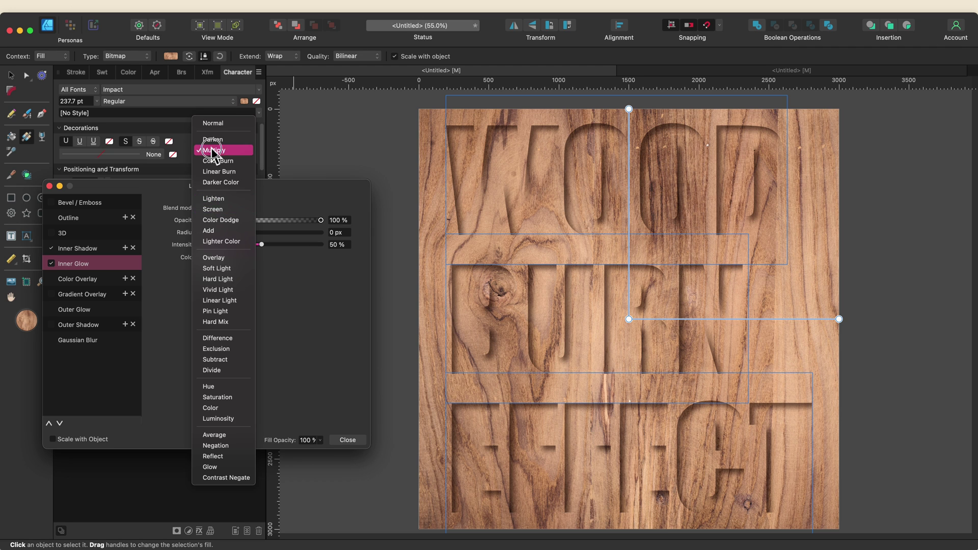
pyautogui.click(214, 150)
pyautogui.click(214, 257)
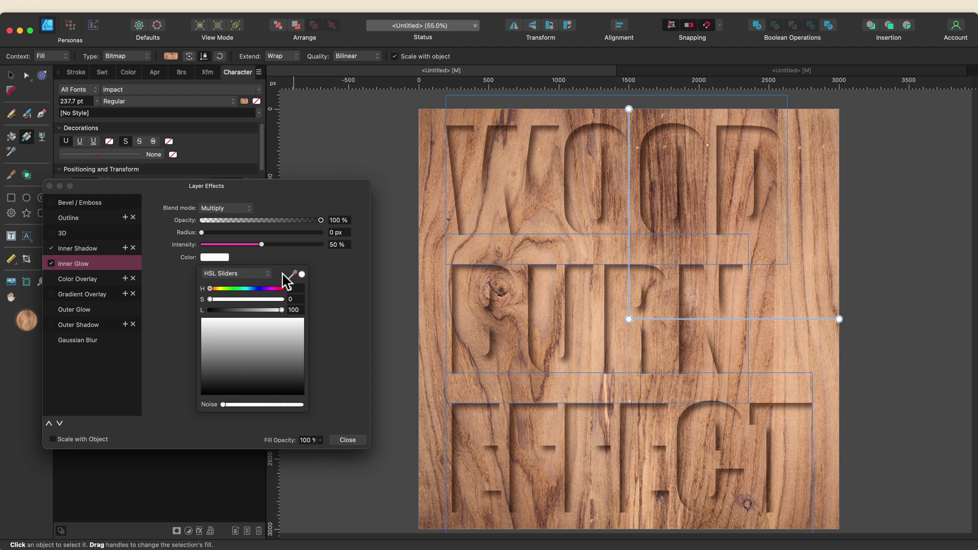
pyautogui.moveTo(293, 279); pyautogui.dragTo(462, 149)
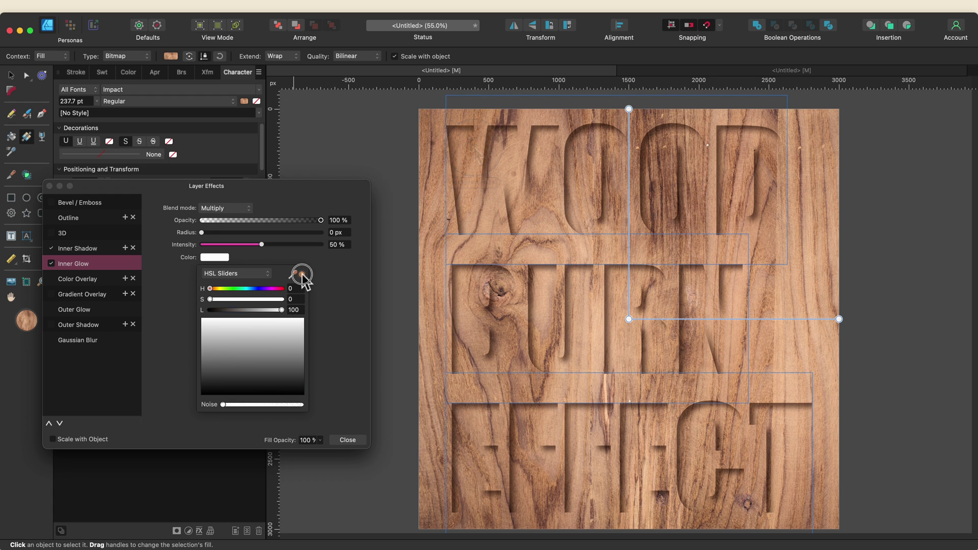
# Step: Darken the inner glow colour, set its radius to 38.3 px and opacity to 88%, and keep the glow on Edge after trying Center
pyautogui.click(203, 233)
pyautogui.moveTo(203, 233); pyautogui.dragTo(276, 240)
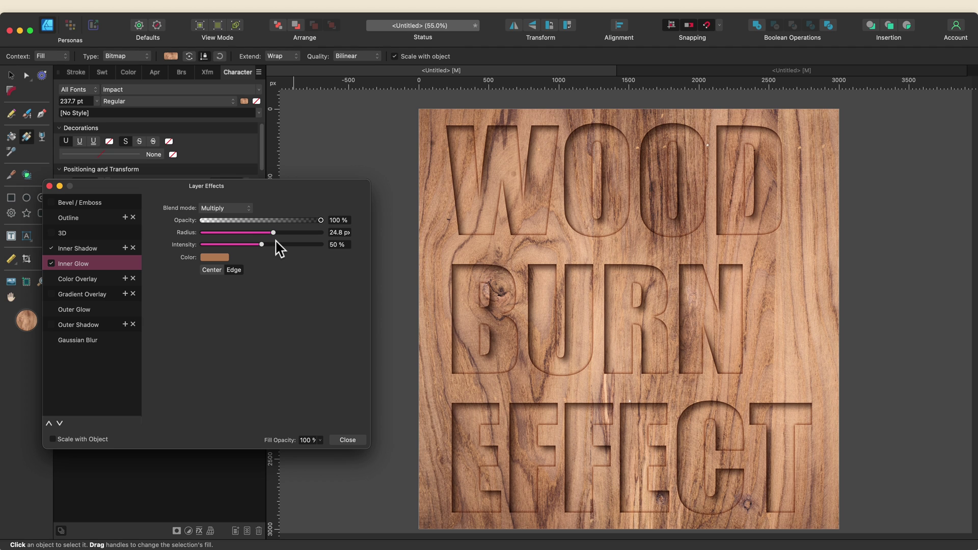
pyautogui.click(214, 258)
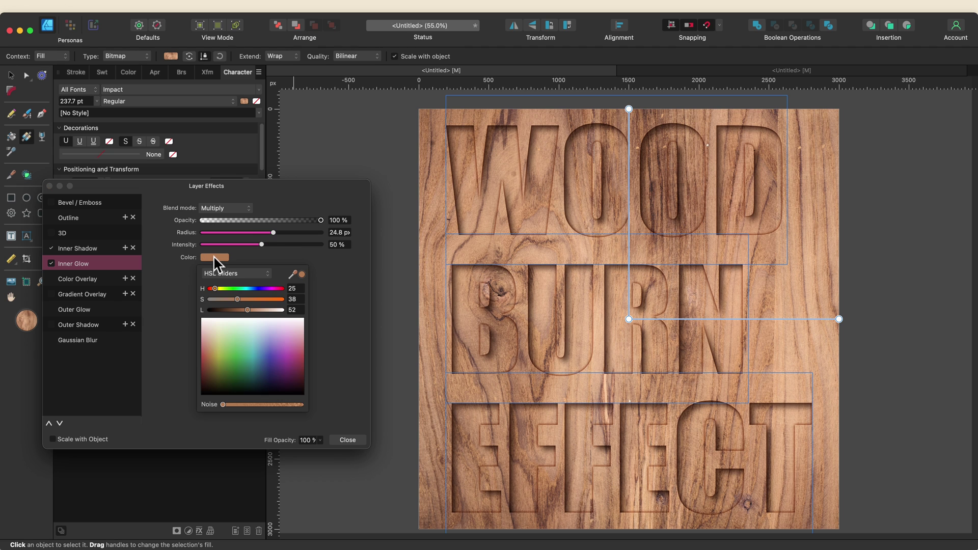
pyautogui.moveTo(246, 309); pyautogui.dragTo(236, 313)
pyautogui.moveTo(273, 232); pyautogui.dragTo(296, 240)
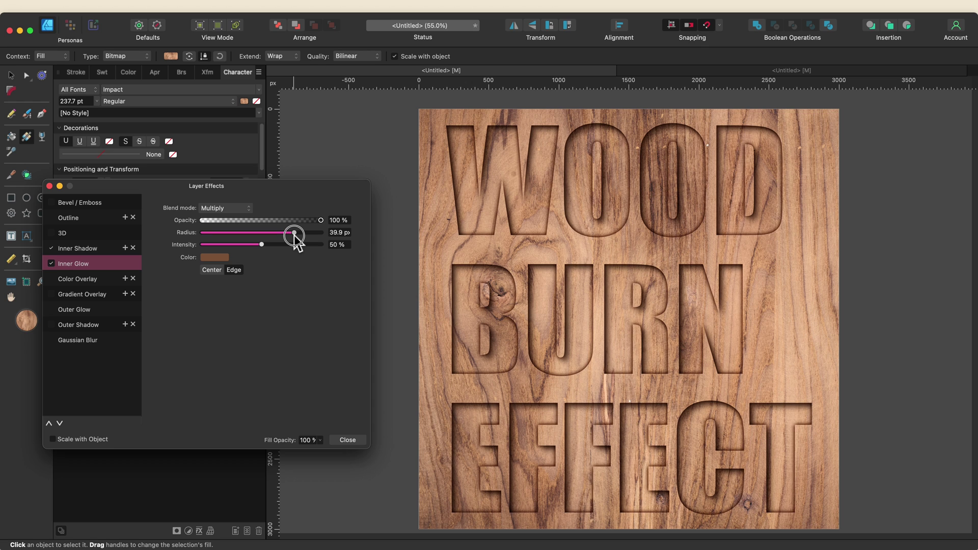
pyautogui.moveTo(295, 235)
pyautogui.mouseDown()
pyautogui.moveTo(316, 223)
pyautogui.moveTo(307, 222)
pyautogui.mouseUp()
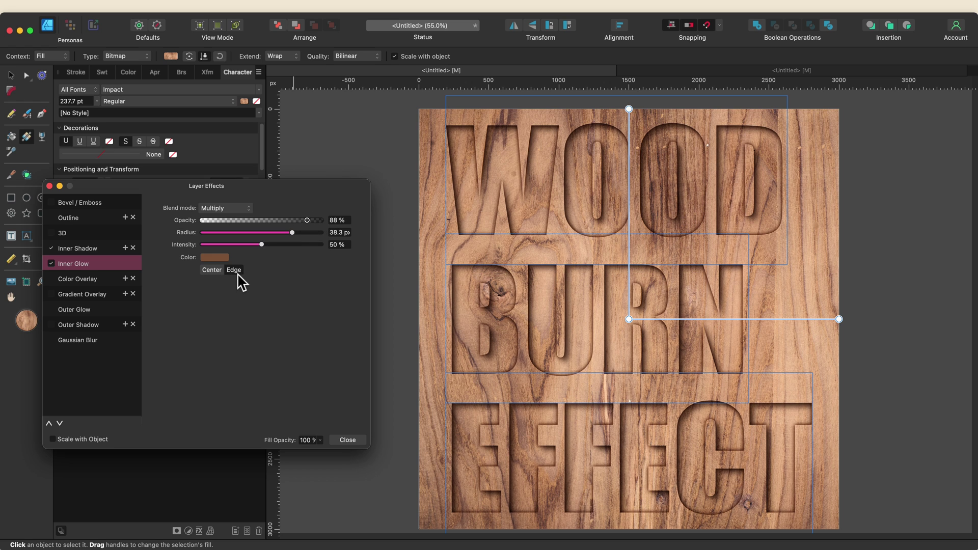
pyautogui.click(206, 272)
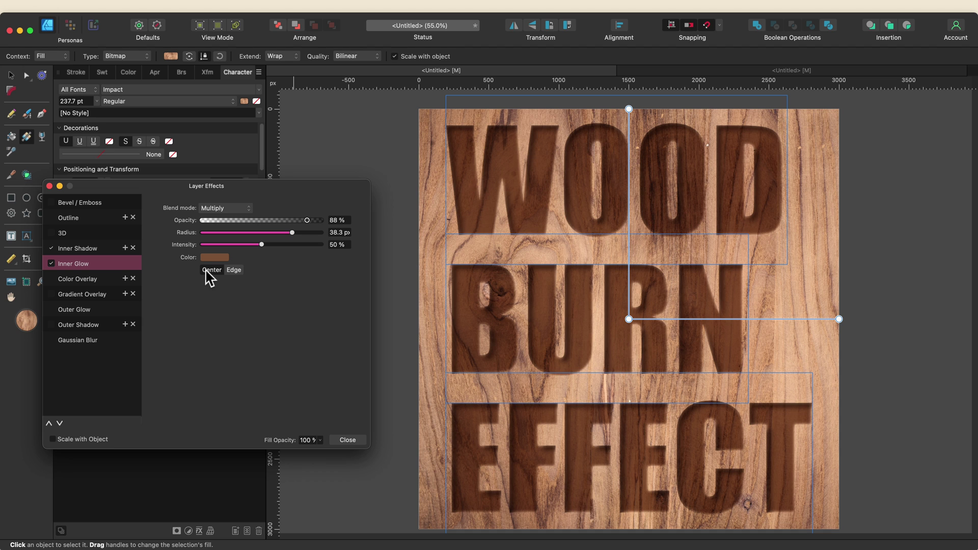
pyautogui.click(235, 271)
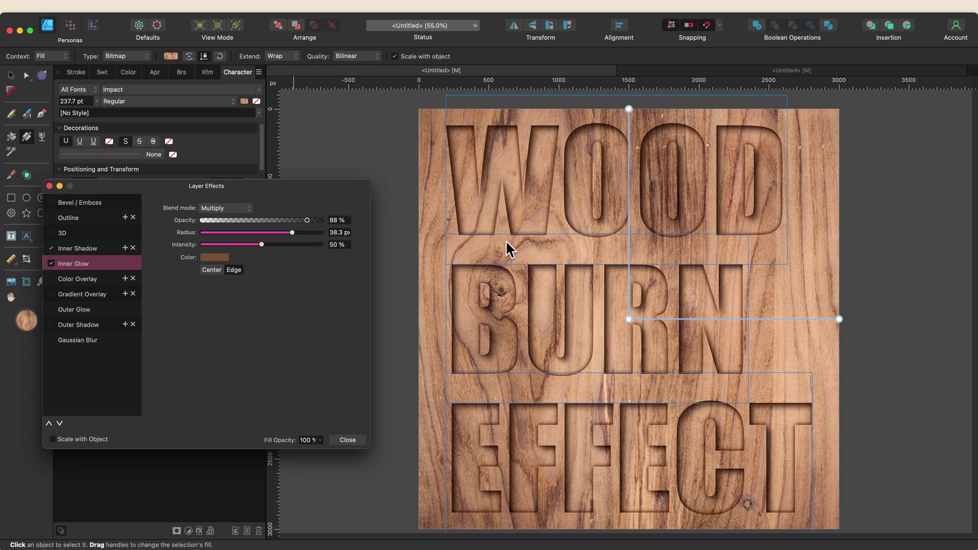
# Step: Add a Bevel / Emboss effect to the text with the Outer type and an inverted profile
pyautogui.scroll(10, 598, 251)
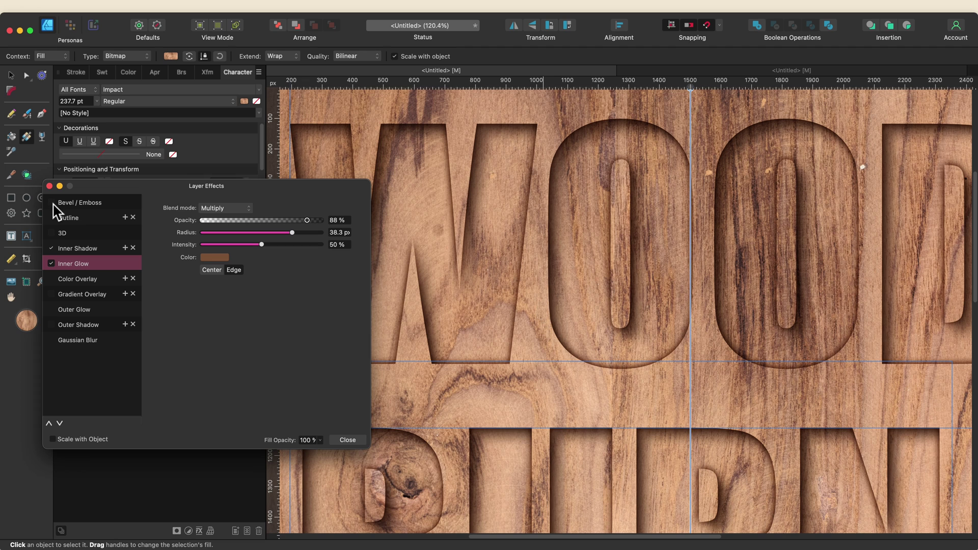
pyautogui.click(52, 203)
pyautogui.click(74, 203)
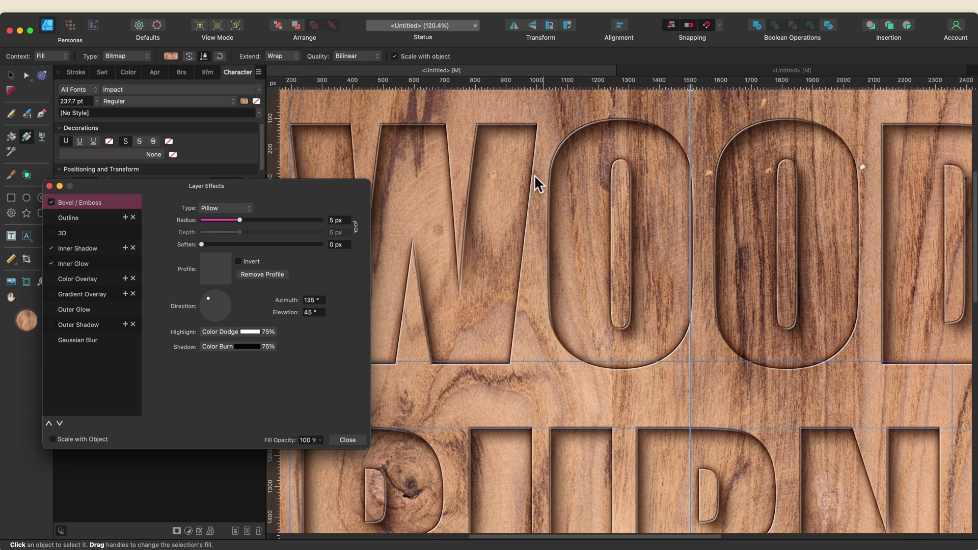
pyautogui.click(227, 209)
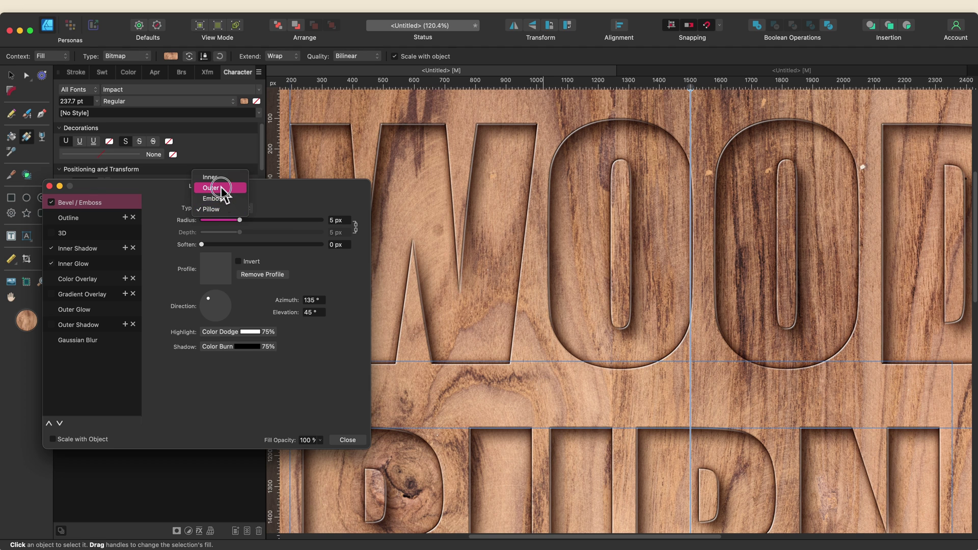
pyautogui.click(222, 188)
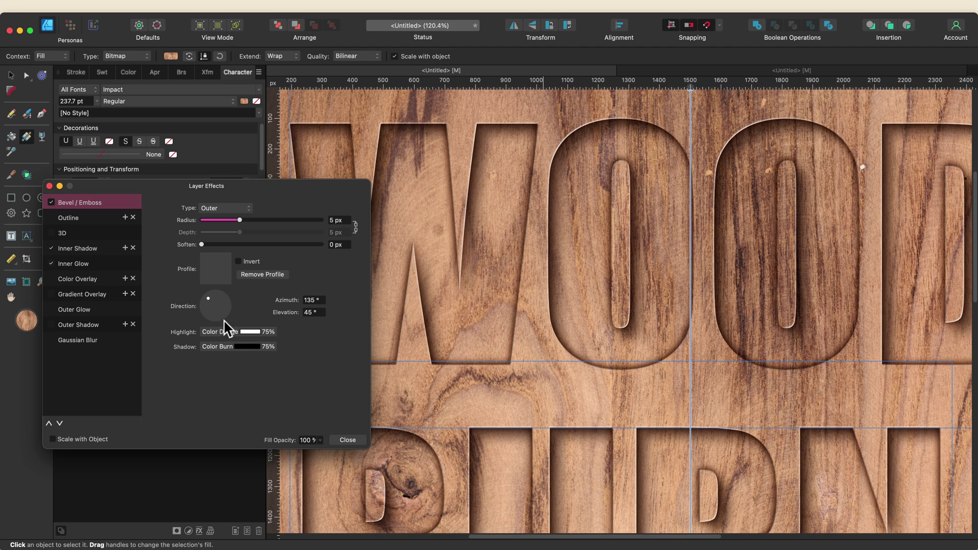
pyautogui.click(239, 262)
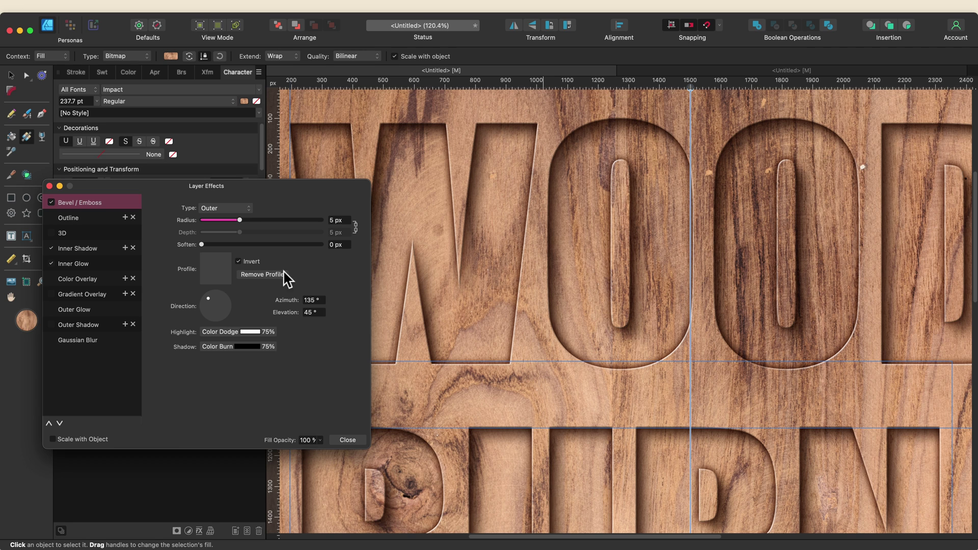
# Step: Set the bevel radius to 9 px and its soften amount to 1 px
pyautogui.click(240, 220)
pyautogui.moveTo(241, 221); pyautogui.dragTo(252, 221)
pyautogui.moveTo(202, 244); pyautogui.dragTo(215, 246)
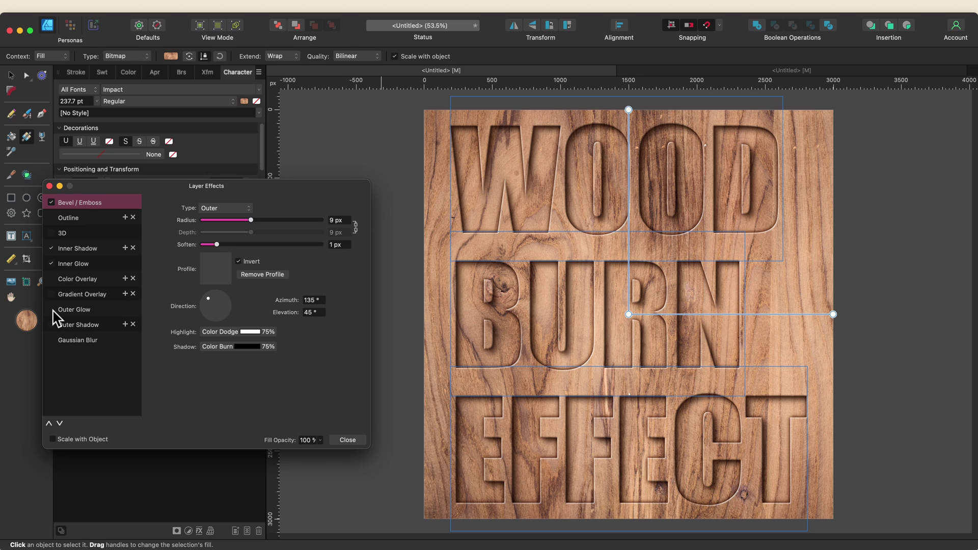
# Step: Add an Outer Glow to the text in Color Burn blend mode with a light brown colour sampled from the wood
pyautogui.click(68, 309)
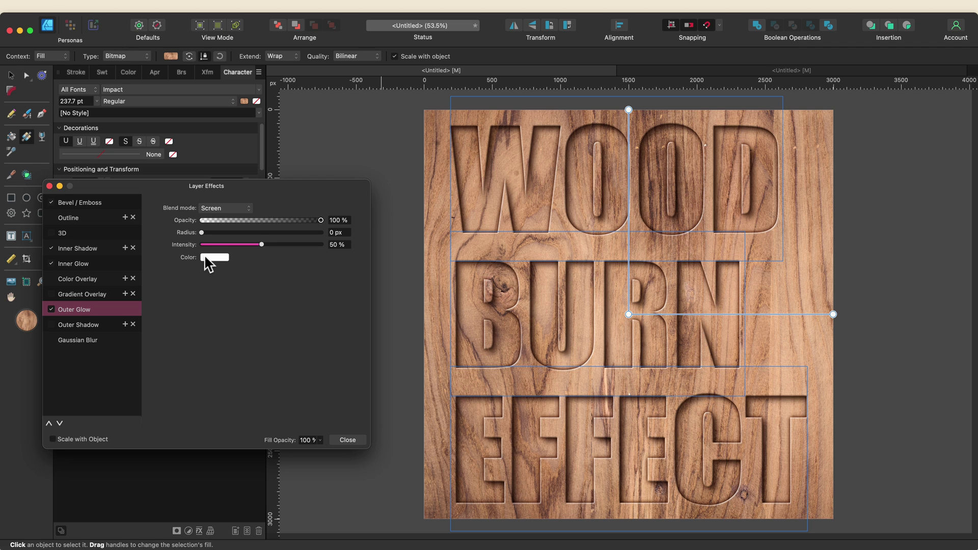
pyautogui.click(219, 207)
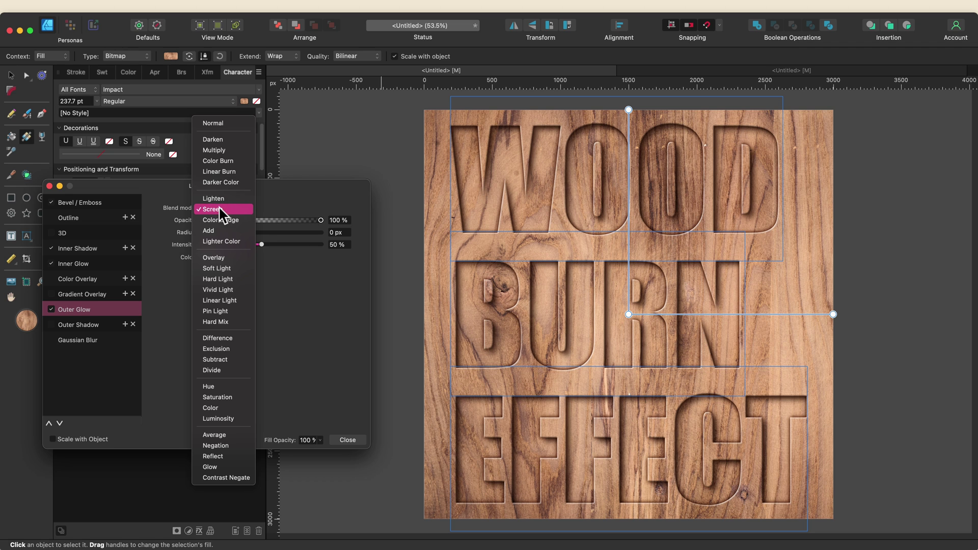
pyautogui.click(222, 161)
pyautogui.scroll(6, 484, 239)
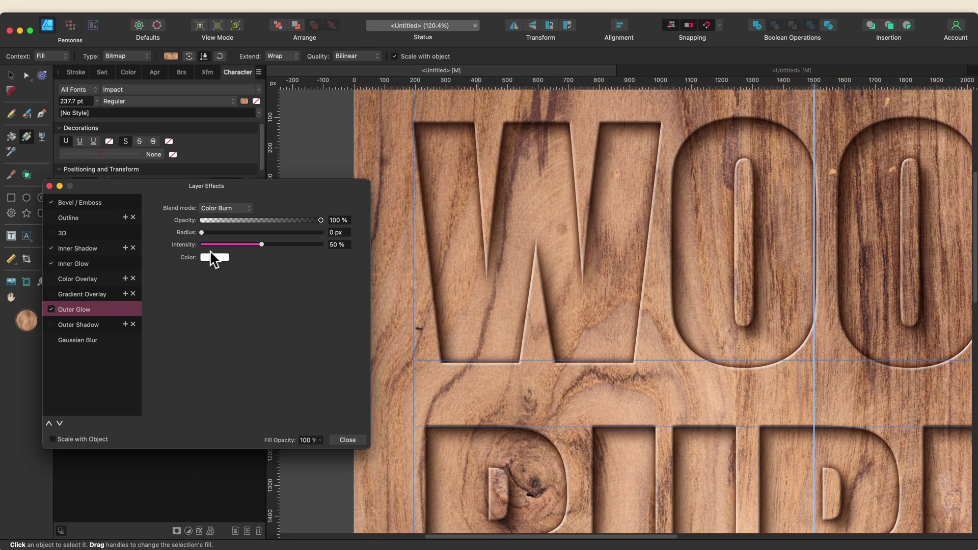
pyautogui.click(211, 257)
pyautogui.moveTo(295, 275); pyautogui.dragTo(409, 160)
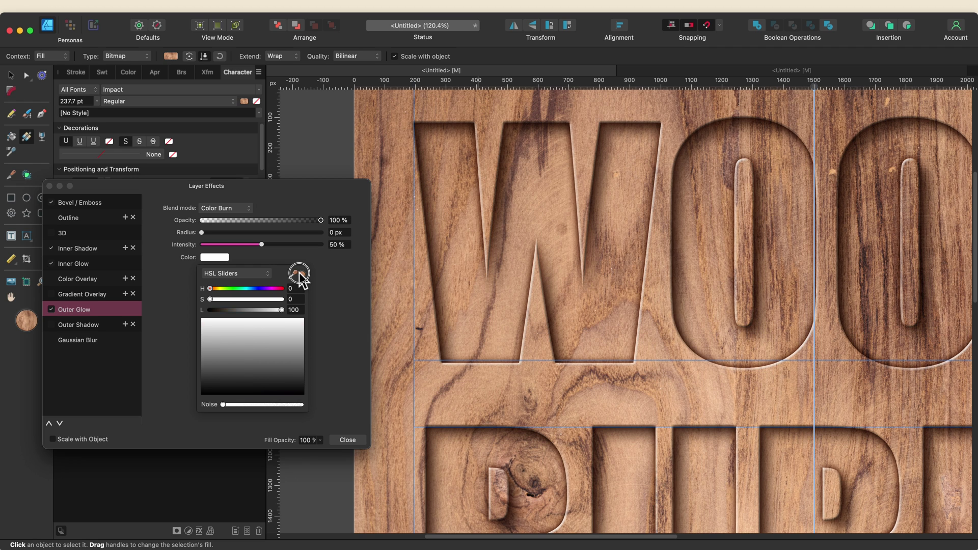
pyautogui.click(302, 275)
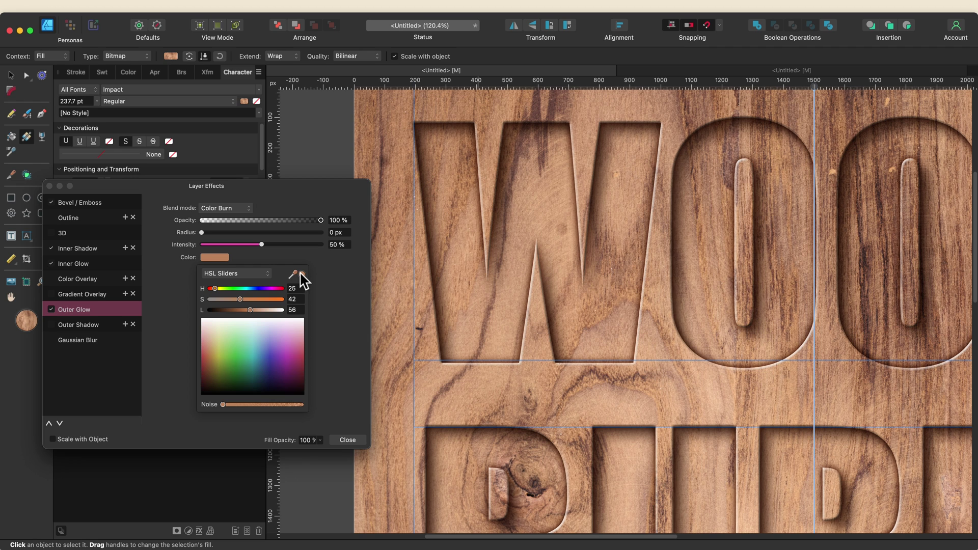
# Step: Set the outer glow radius to 31.7 px and intensity to 33%, and reduce its colour saturation to about 24
pyautogui.click(202, 233)
pyautogui.moveTo(203, 233); pyautogui.dragTo(240, 246)
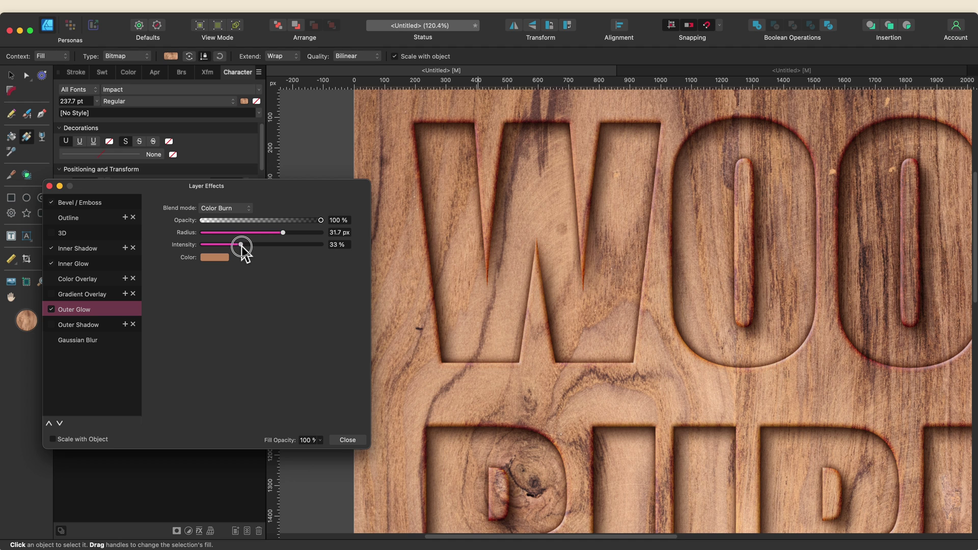
pyautogui.click(216, 258)
pyautogui.moveTo(240, 299); pyautogui.dragTo(229, 301)
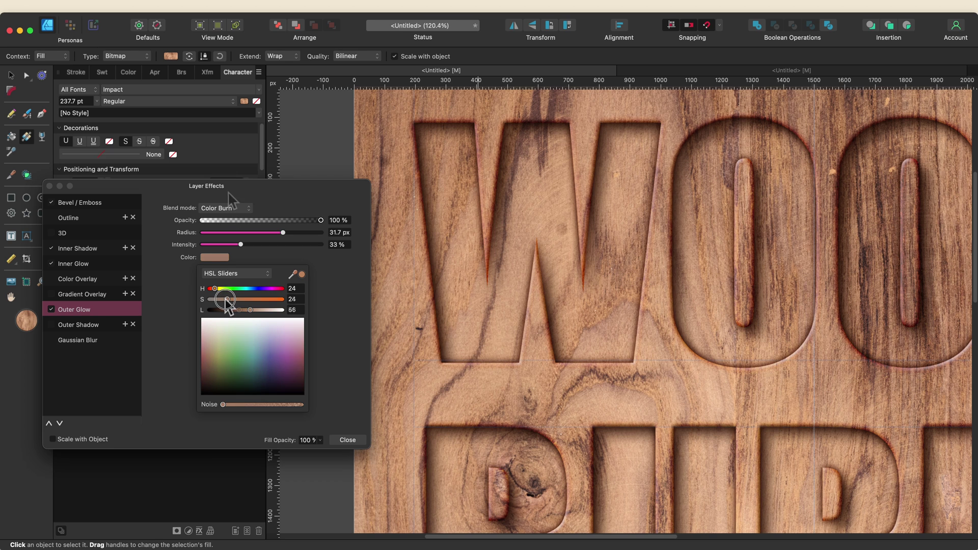
# Step: Switch the outer glow to Linear Burn with a 40.7 px radius and 28% intensity, lower its opacity, and close the layer effects
pyautogui.click(223, 208)
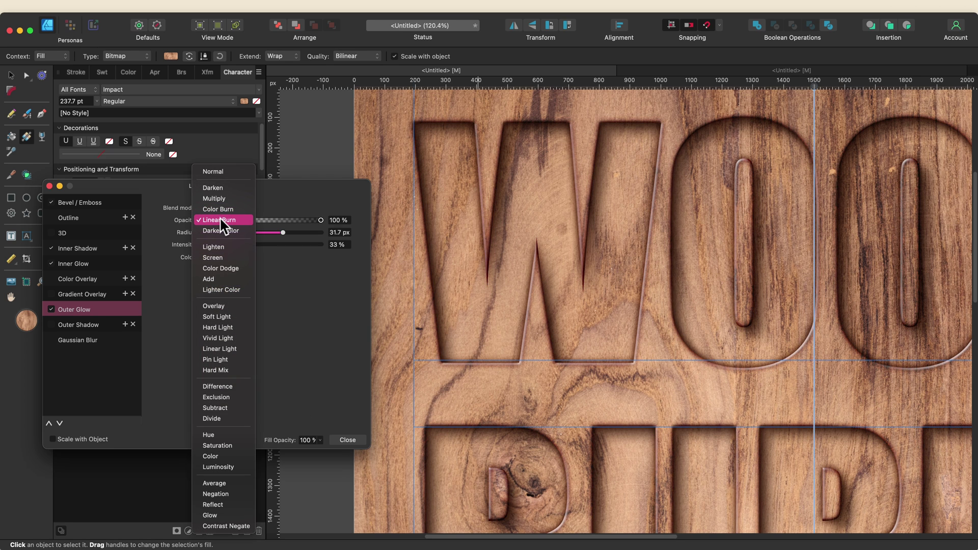
pyautogui.click(220, 219)
pyautogui.moveTo(284, 234)
pyautogui.mouseDown()
pyautogui.moveTo(298, 235)
pyautogui.moveTo(235, 245)
pyautogui.mouseUp()
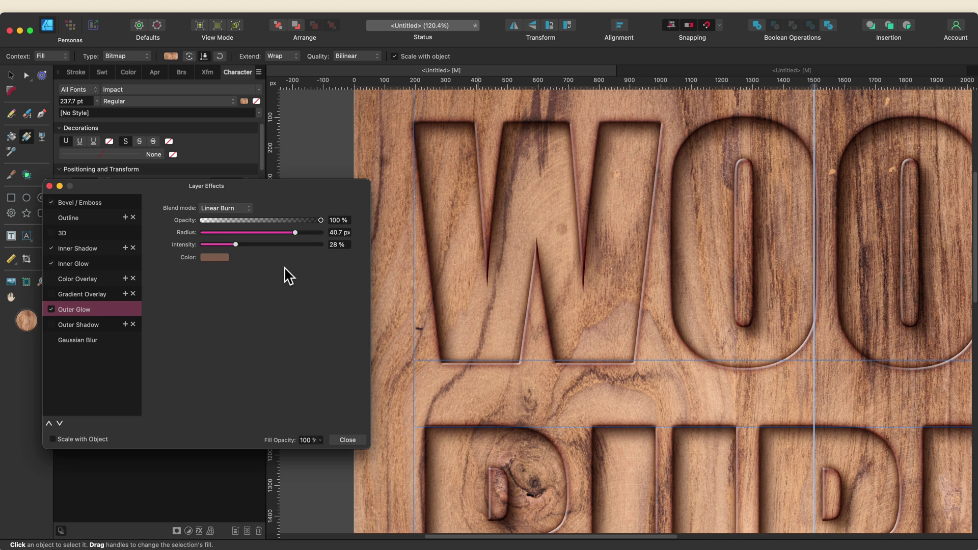
pyautogui.moveTo(320, 220); pyautogui.dragTo(305, 220)
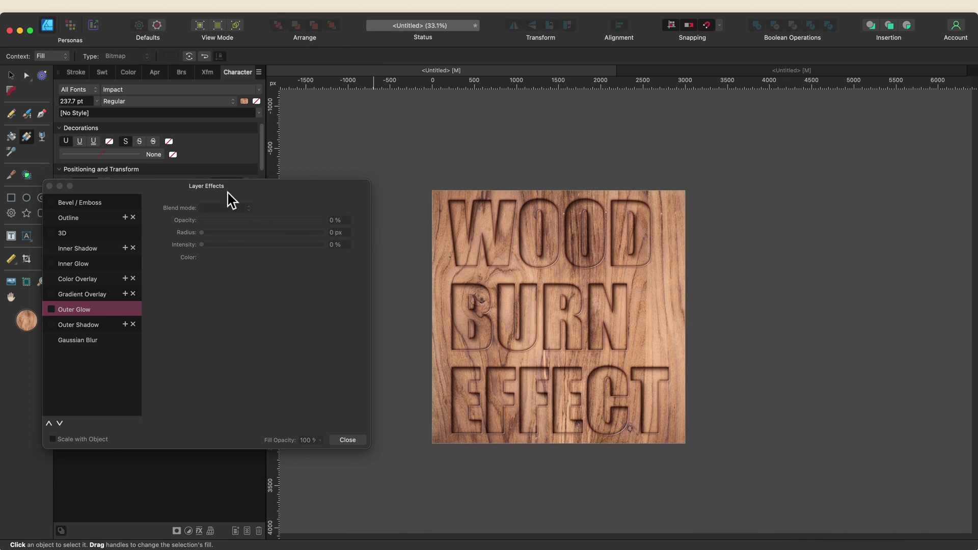
pyautogui.click(348, 440)
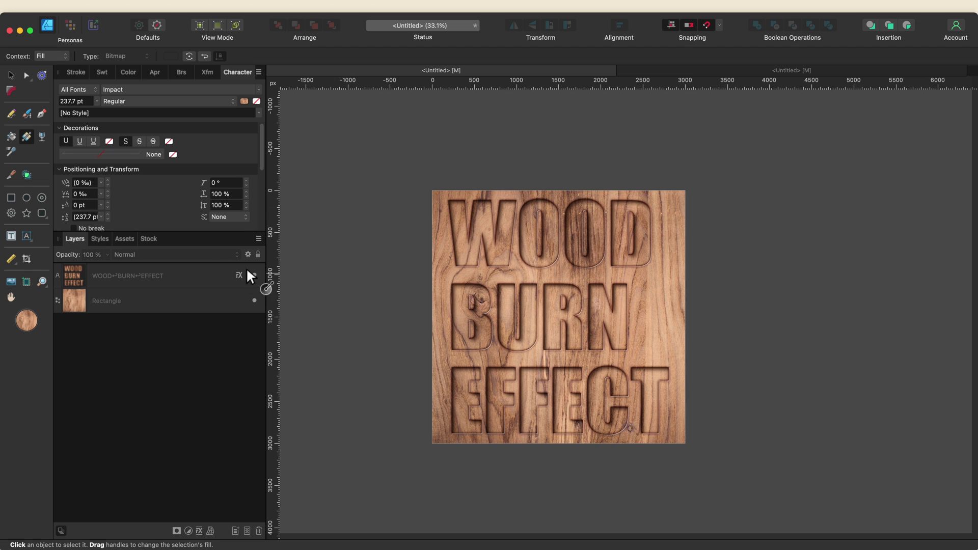
# Step: Set the WOOD BURN EFFECT text layer's blend mode to Multiply and deselect it
pyautogui.click(182, 277)
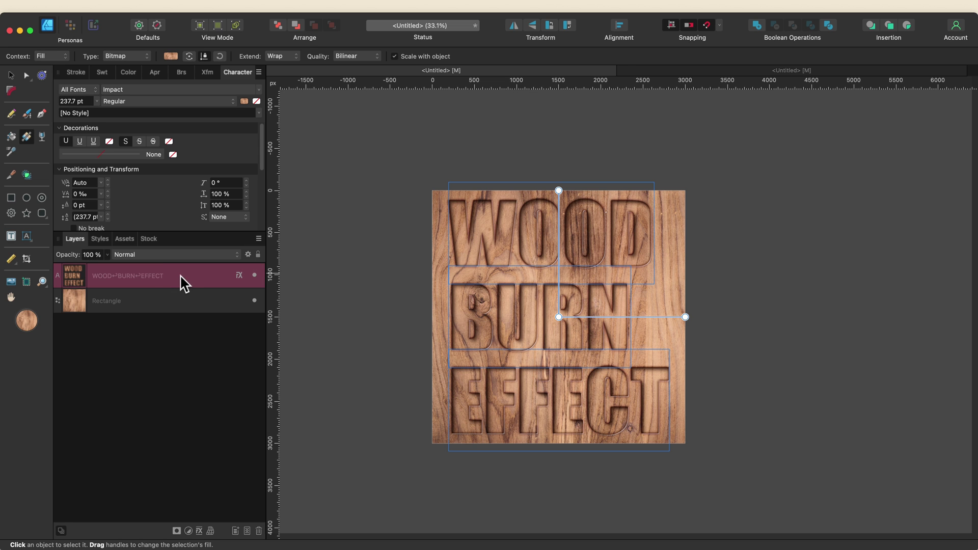
pyautogui.click(156, 257)
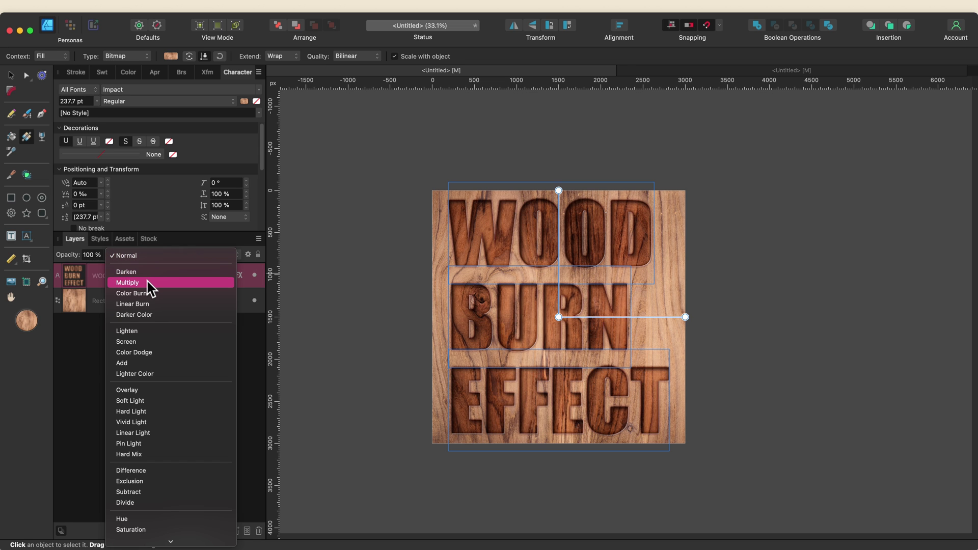
pyautogui.click(146, 281)
pyautogui.scroll(5, 327, 278)
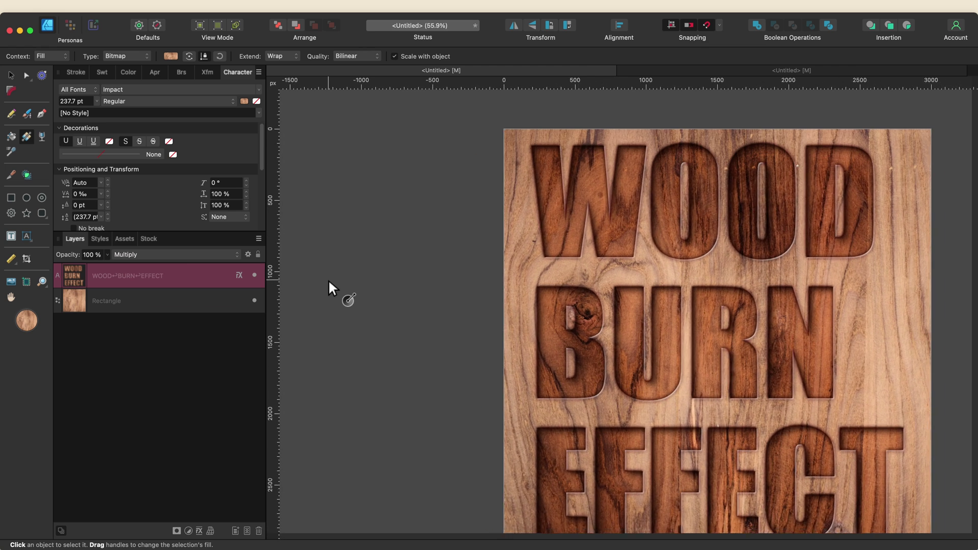
pyautogui.scroll(-2, 328, 281)
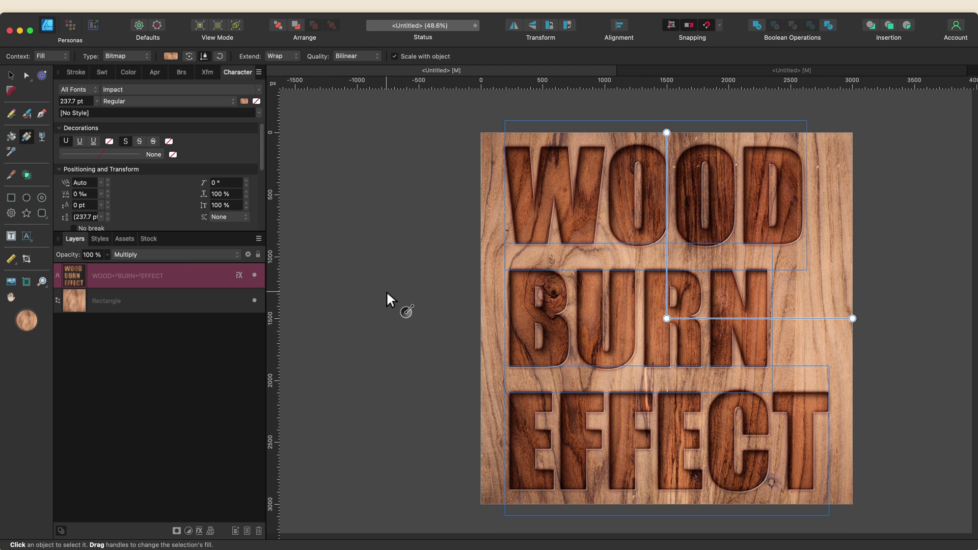
pyautogui.scroll(1, 360, 303)
pyautogui.click(360, 302)
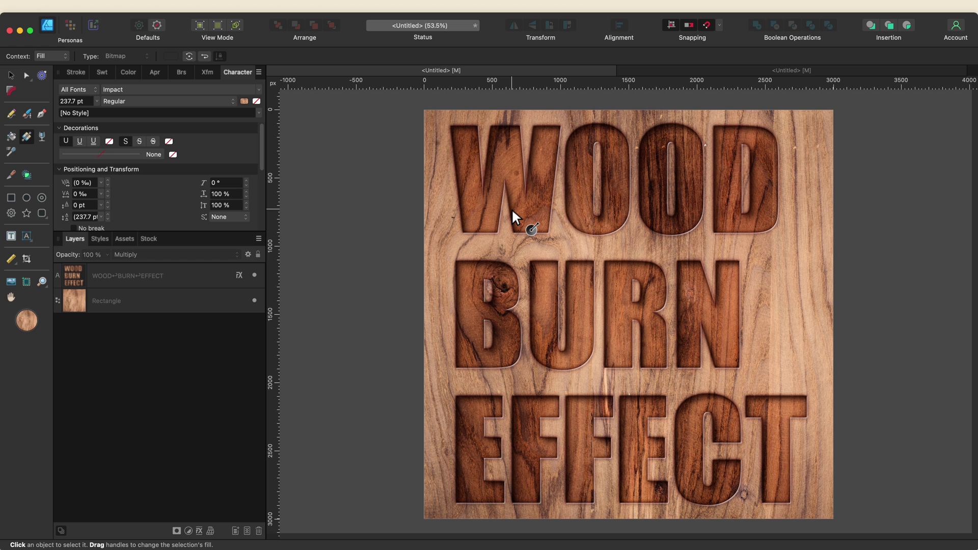
# Step: Select the WOOD BURN EFFECT text layer and enable Scale with object for its stroke
pyautogui.click(239, 275)
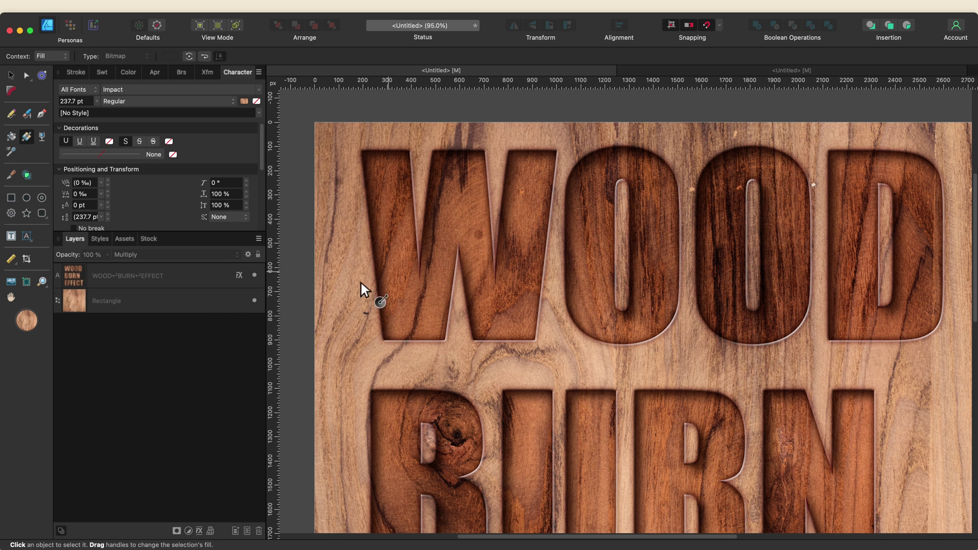
pyautogui.click(207, 281)
pyautogui.press('v')
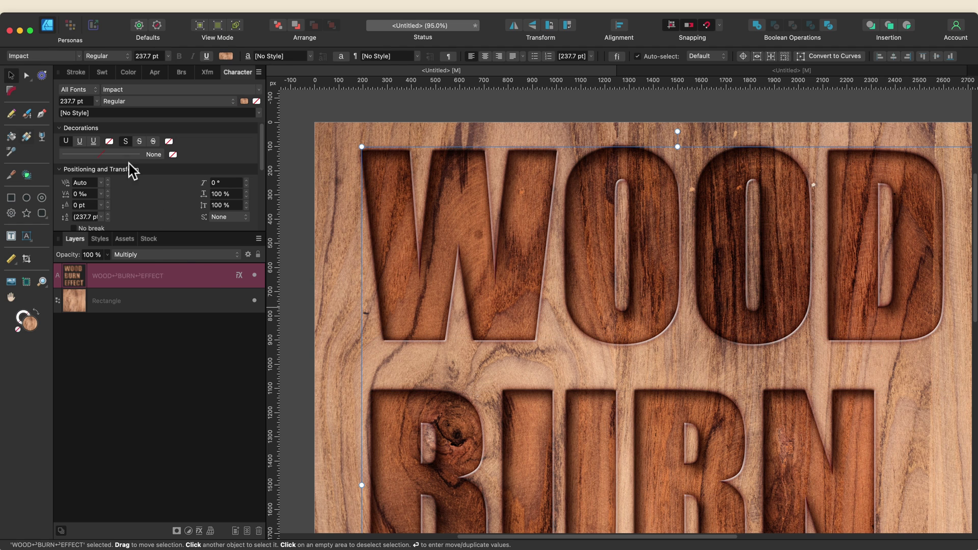
pyautogui.click(102, 73)
pyautogui.click(71, 97)
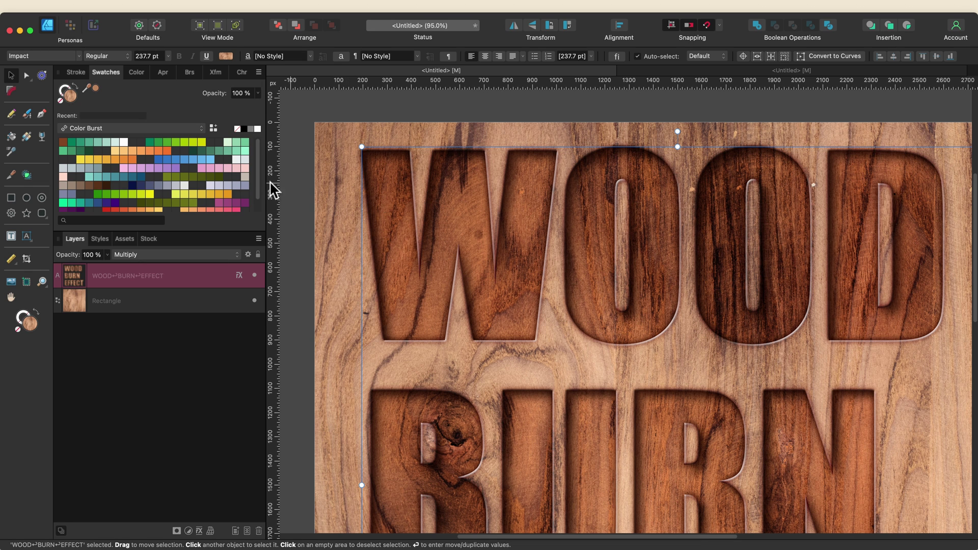
pyautogui.click(77, 73)
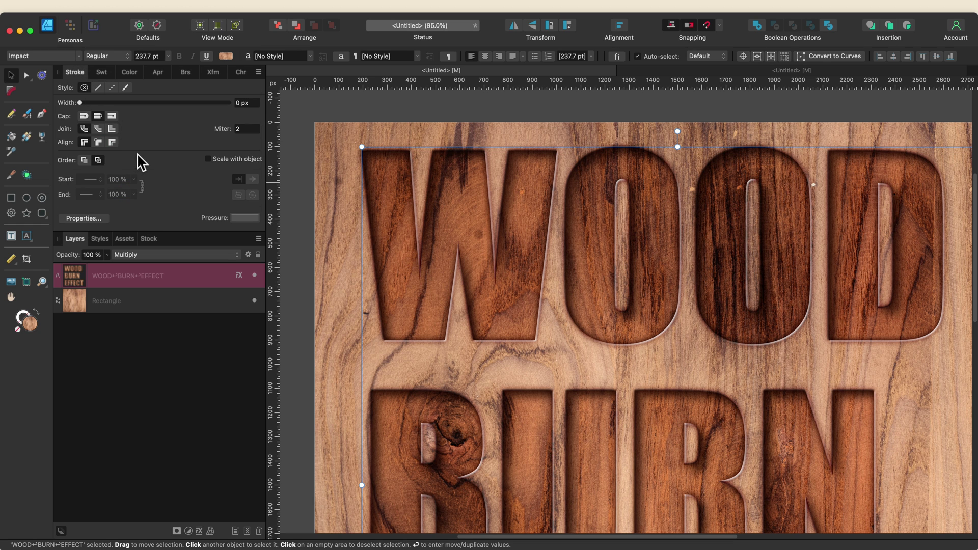
pyautogui.click(208, 159)
# Step: Enable Scale with Object for the text's layer effects and close the effects settings
pyautogui.click(239, 276)
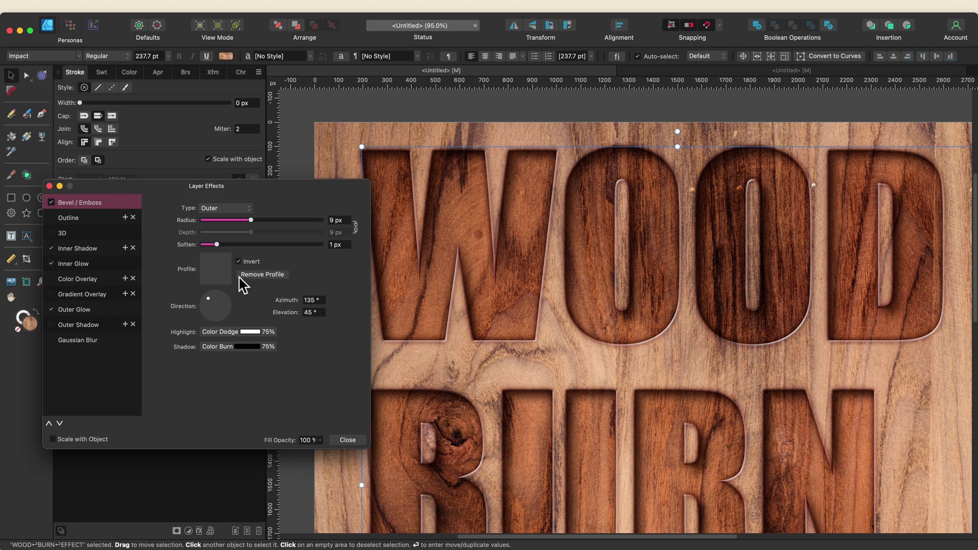
pyautogui.click(54, 440)
pyautogui.click(359, 441)
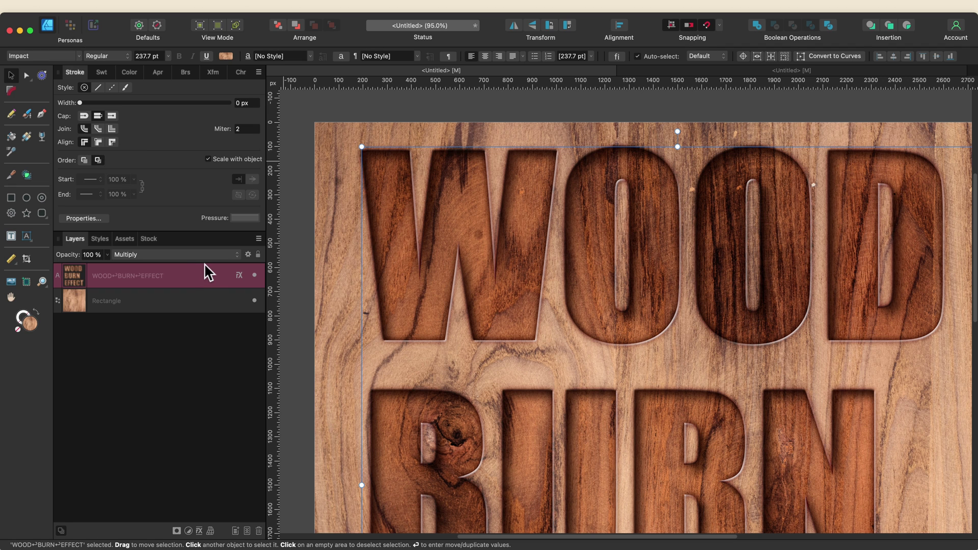
# Step: Give the text's stroke a bitmap fill using the brown wood-grain photo from the Pexels stock results
pyautogui.click(26, 136)
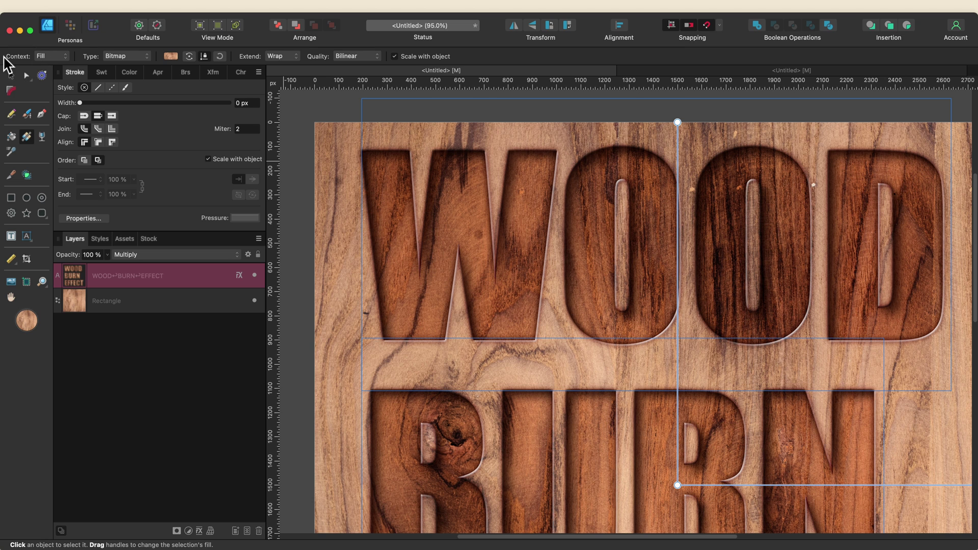
pyautogui.click(51, 56)
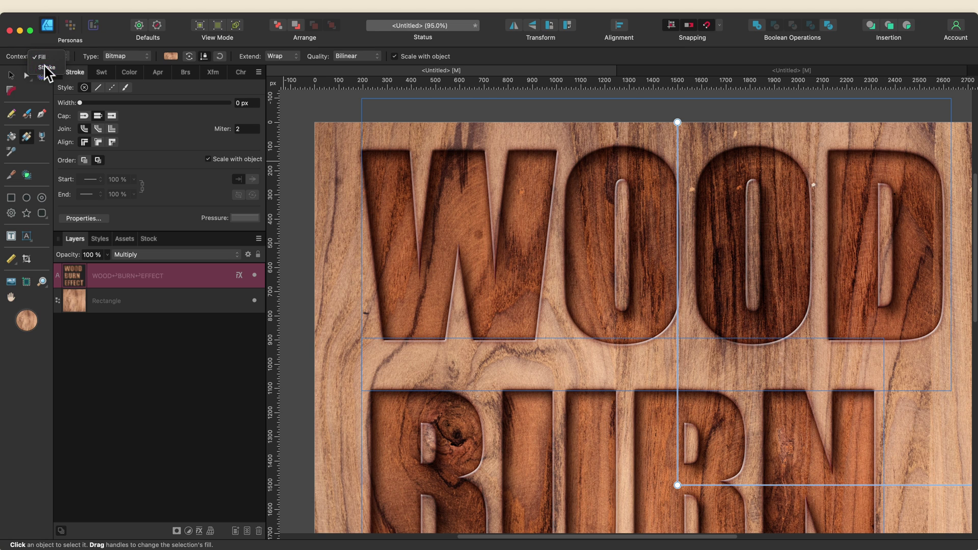
pyautogui.click(47, 68)
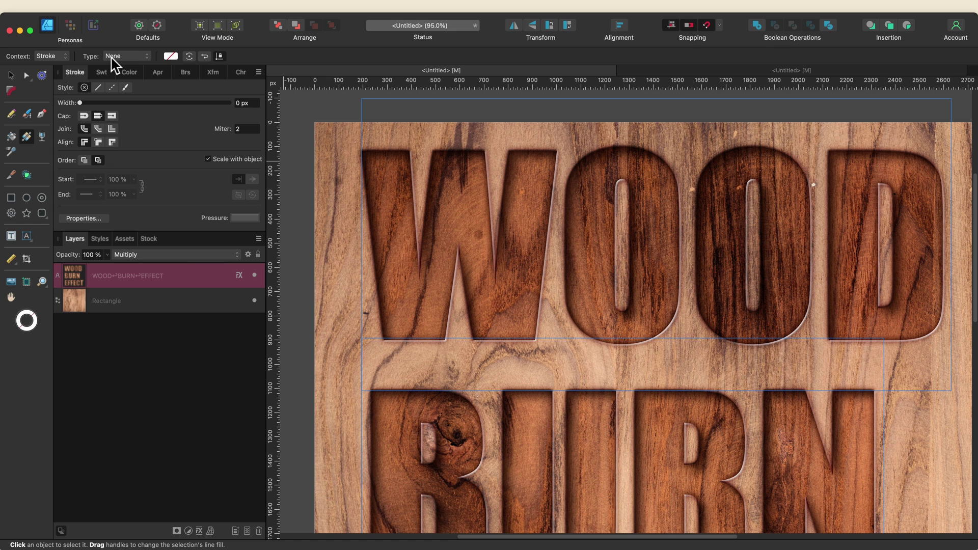
pyautogui.click(149, 239)
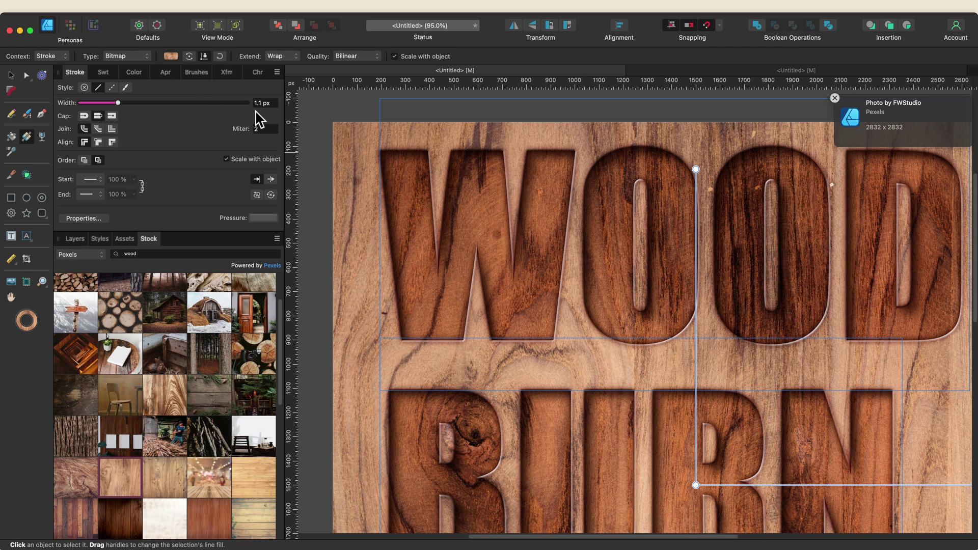
# Step: Apply the Rough Fine - Mono - XL brush from the Bézier Buddy by TGTS set to the text's stroke
pyautogui.click(193, 78)
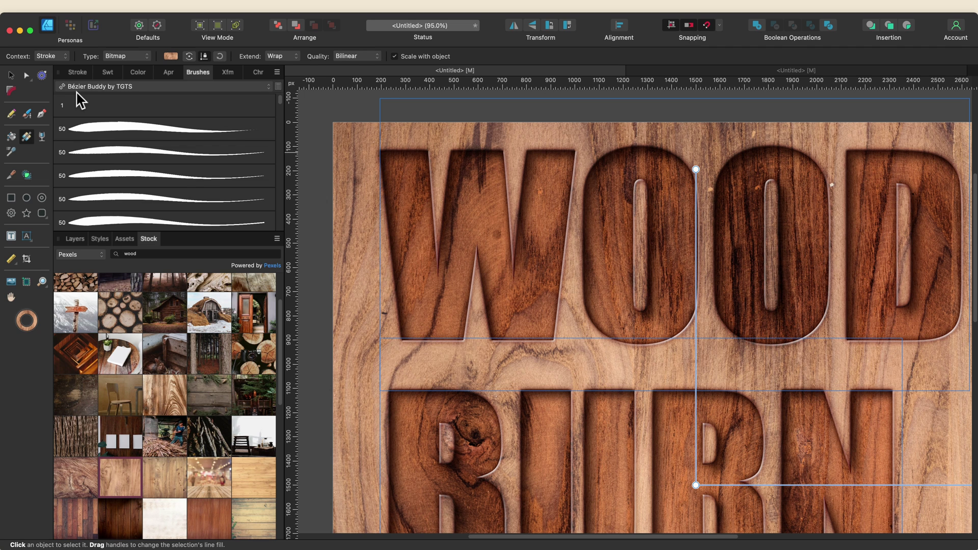
pyautogui.scroll(-1, 168, 170)
pyautogui.scroll(-1, 168, 170)
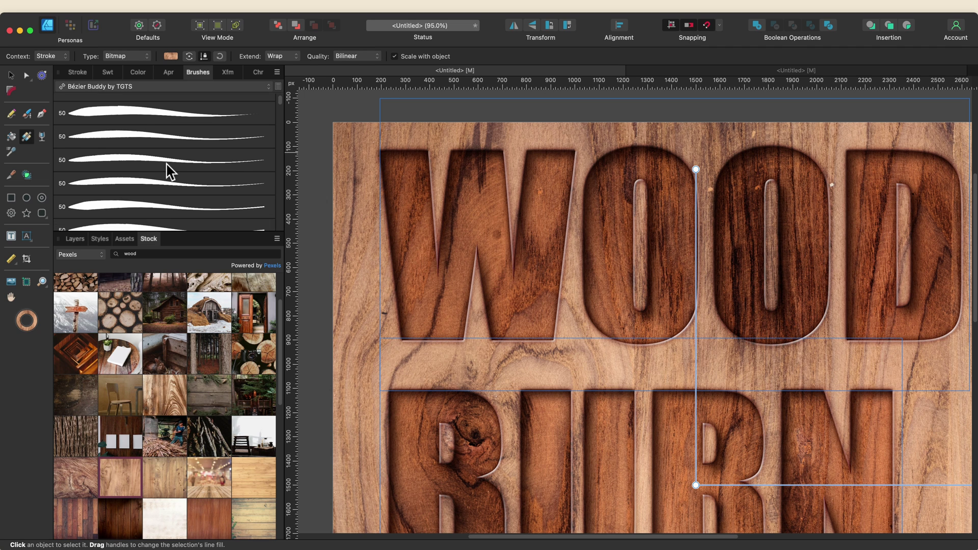
pyautogui.scroll(-1, 168, 171)
pyautogui.scroll(-5, 166, 172)
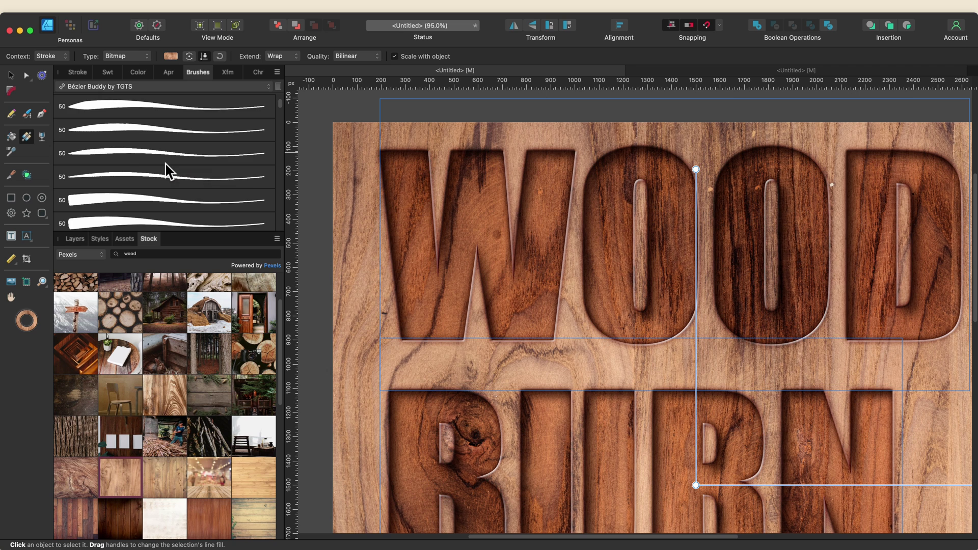
pyautogui.scroll(-5, 165, 170)
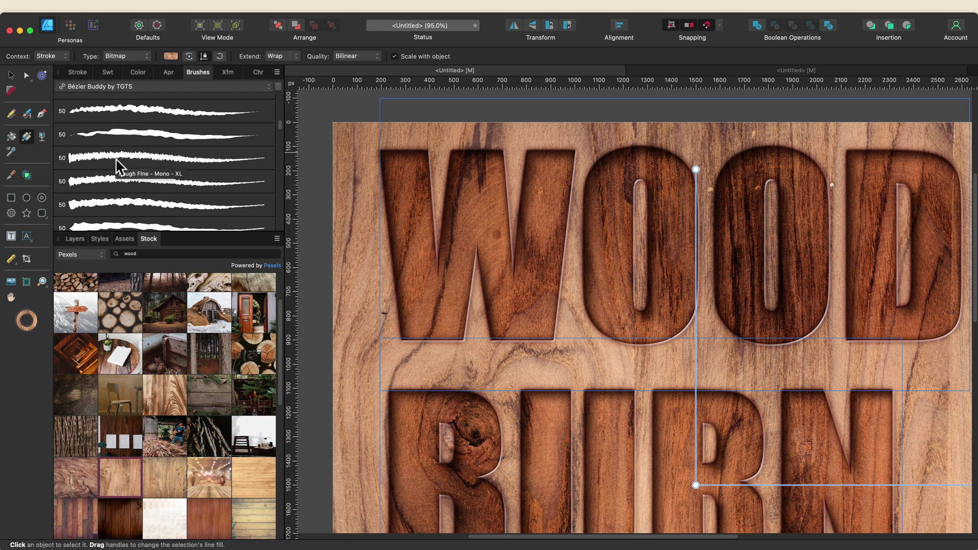
pyautogui.click(117, 162)
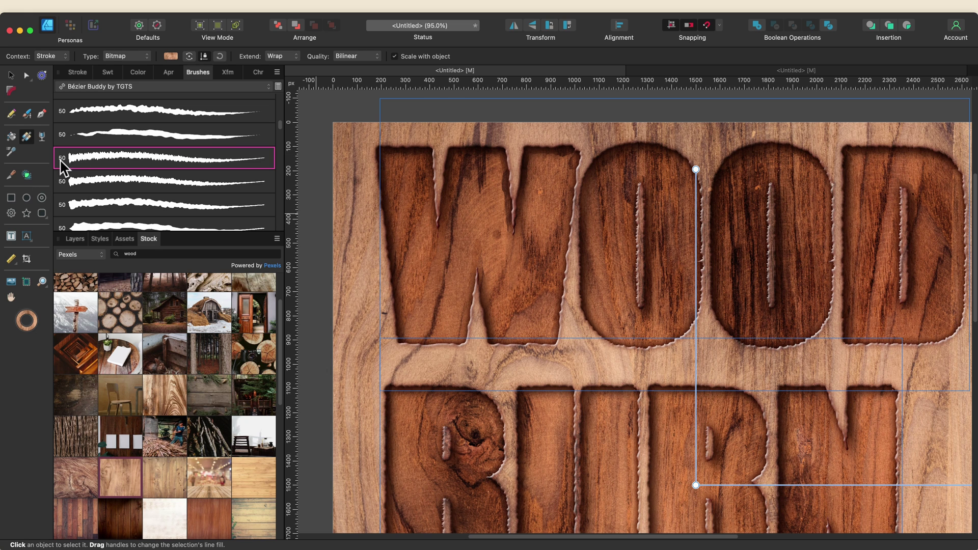
# Step: Reduce the text's brush stroke width to 18 px and refine it to 15 px
pyautogui.click(76, 72)
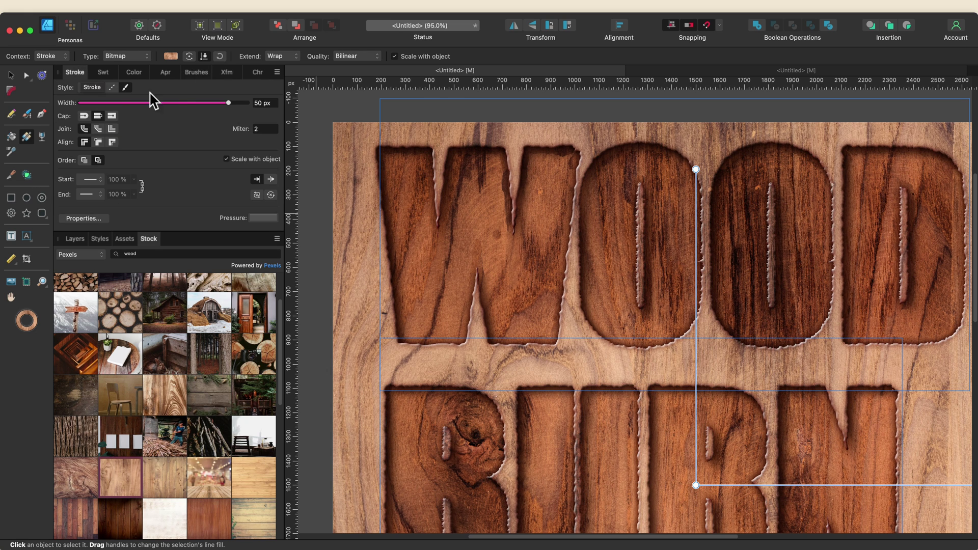
pyautogui.moveTo(228, 102)
pyautogui.mouseDown()
pyautogui.moveTo(179, 103)
pyautogui.moveTo(167, 122)
pyautogui.mouseUp()
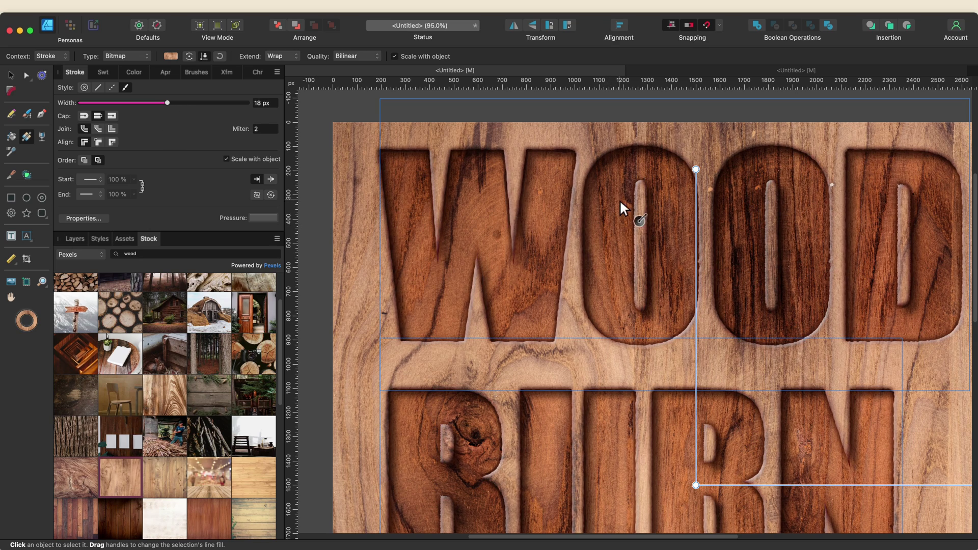
pyautogui.scroll(3, 659, 273)
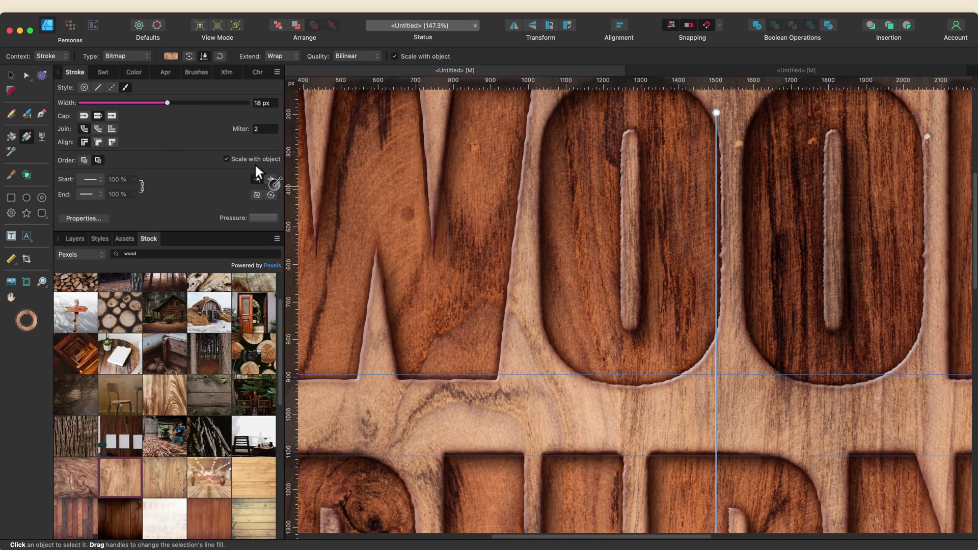
pyautogui.moveTo(167, 104); pyautogui.dragTo(162, 104)
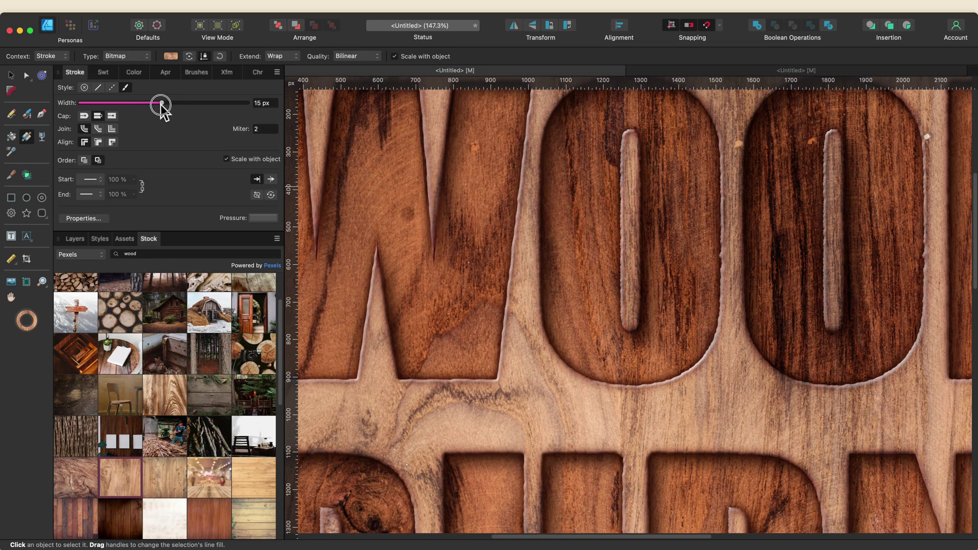
# Step: Remove the text's textured brush stroke for comparison and restore it, with the whole artwork in view
pyautogui.press('v')
pyautogui.press('super+0')
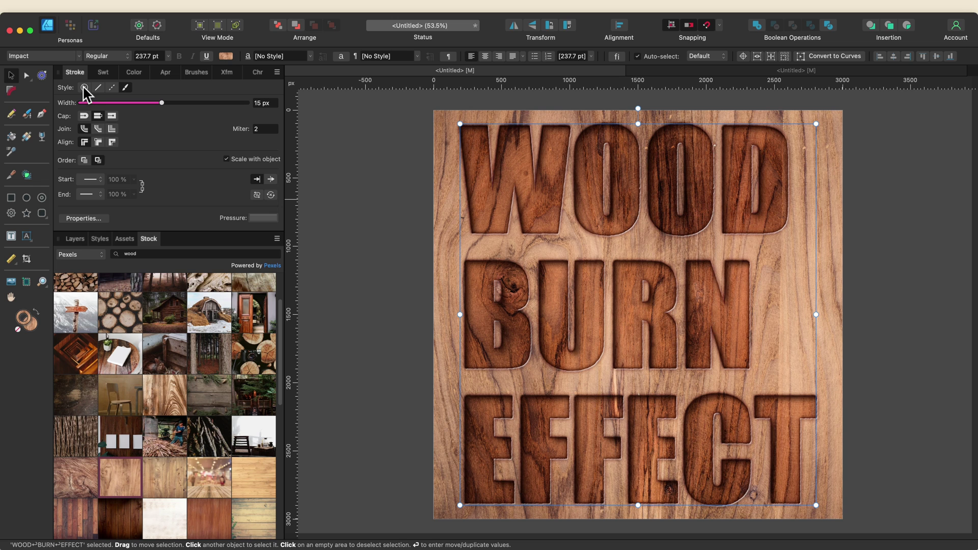
pyautogui.click(84, 88)
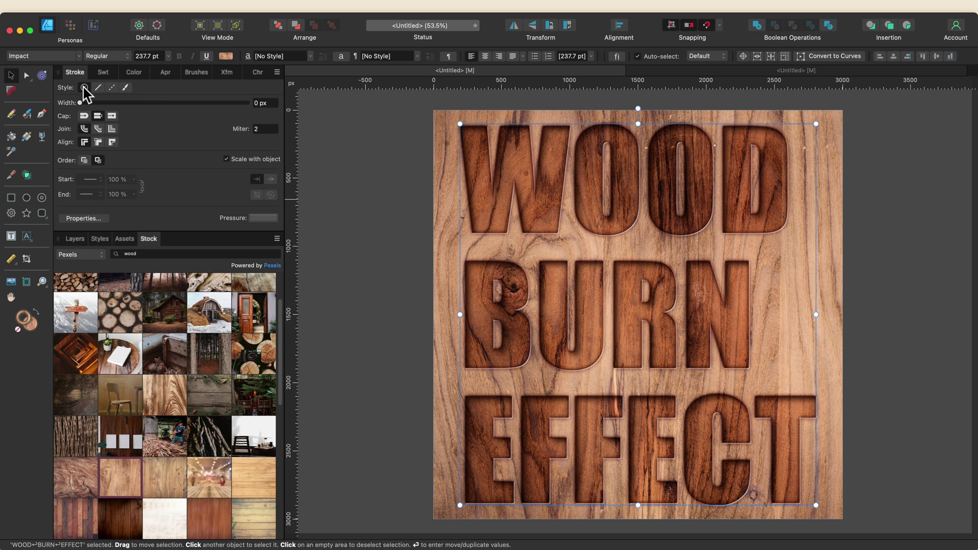
pyautogui.click(126, 88)
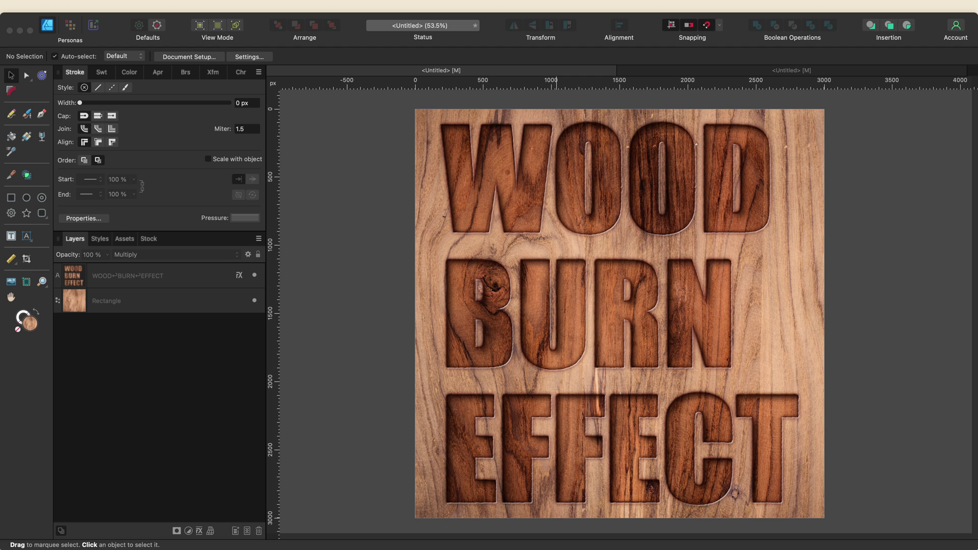
# Step: Replace the text's fill with the pale pinkish fine-grained wood photo from the Pexels stock results
pyautogui.click(170, 279)
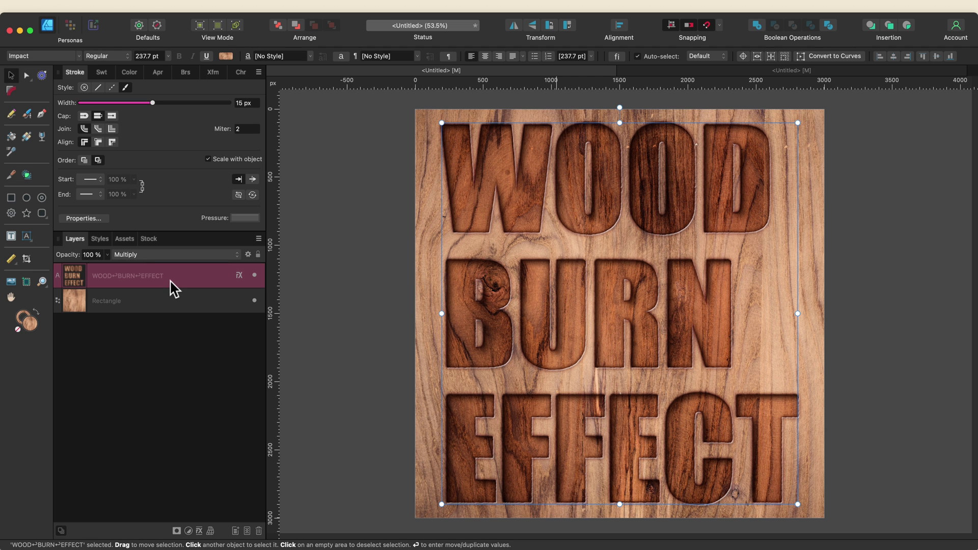
pyautogui.click(149, 239)
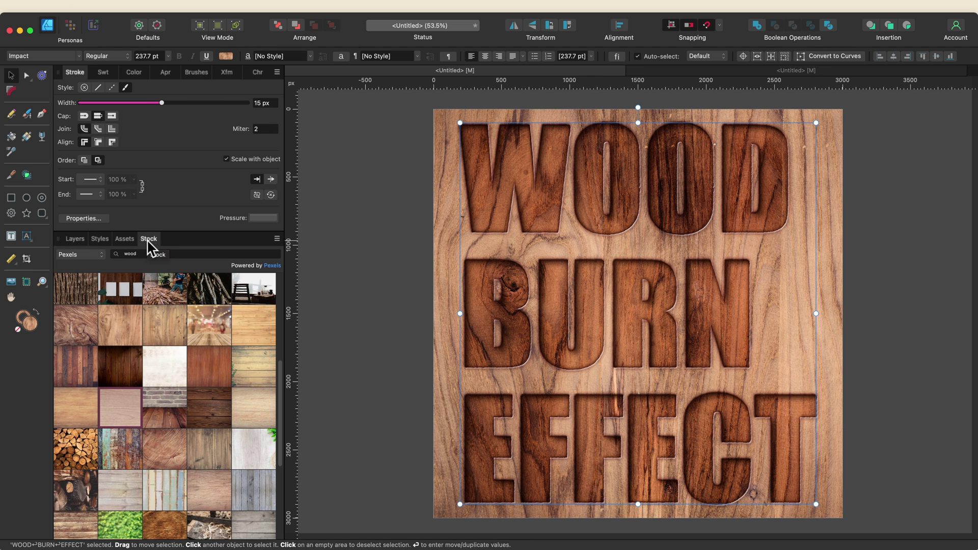
pyautogui.click(28, 137)
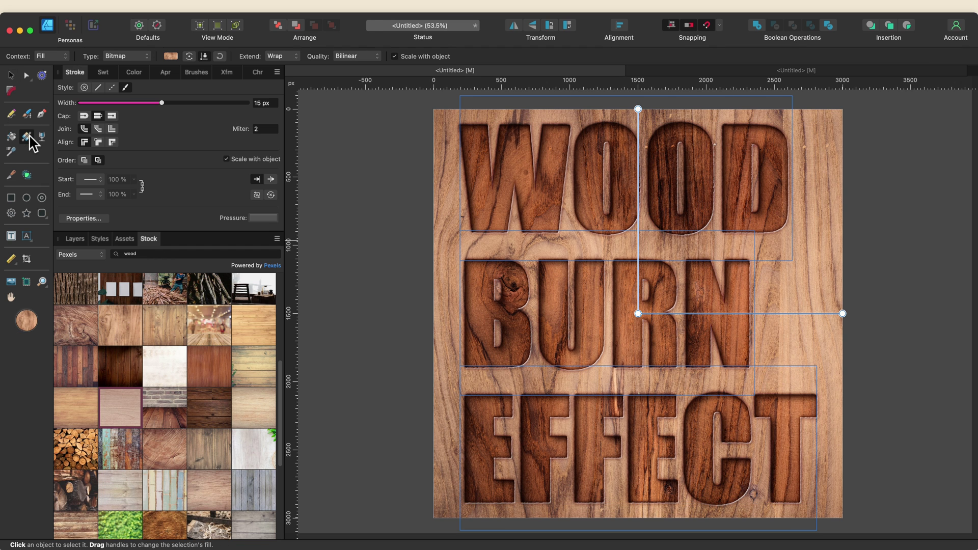
pyautogui.click(120, 410)
pyautogui.moveTo(119, 411); pyautogui.dragTo(536, 231)
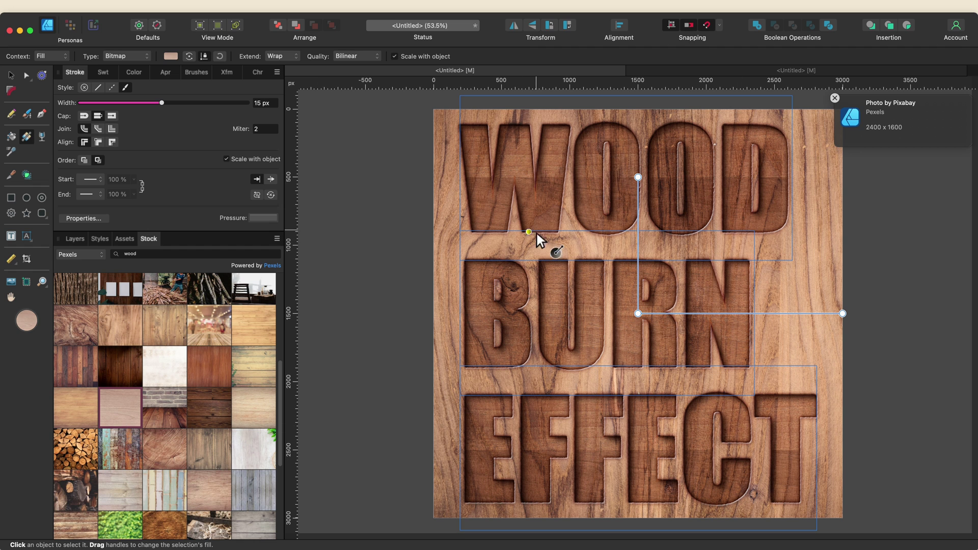
# Step: Replace the background rectangle's fill with the same pale fine-grained wood photo
pyautogui.click(75, 239)
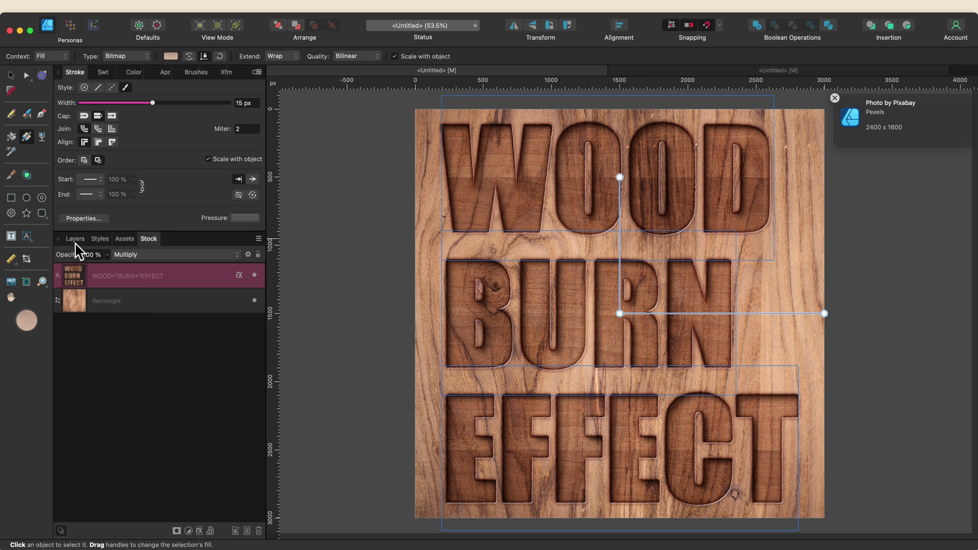
pyautogui.click(148, 301)
pyautogui.click(149, 239)
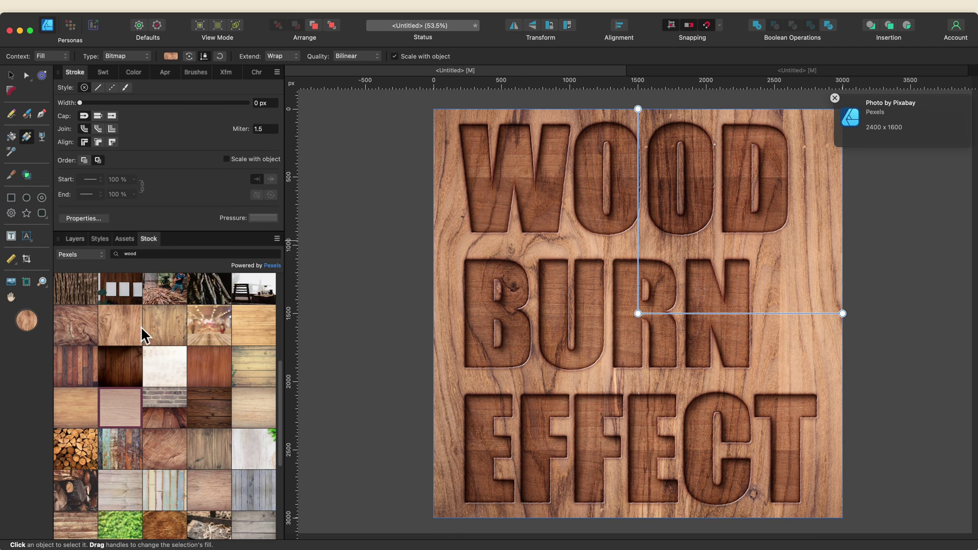
pyautogui.click(118, 403)
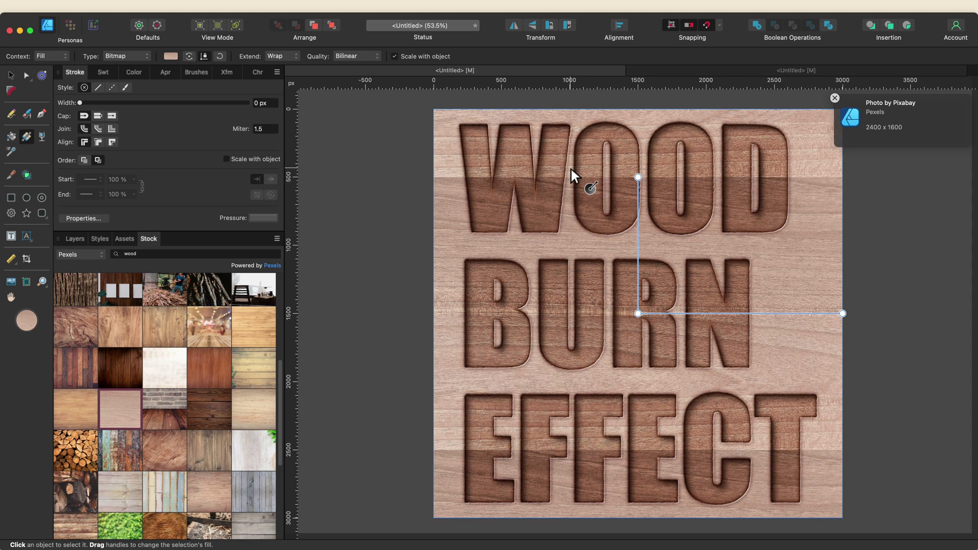
# Step: Select the text layer and open its layer effects
pyautogui.click(74, 238)
pyautogui.click(211, 281)
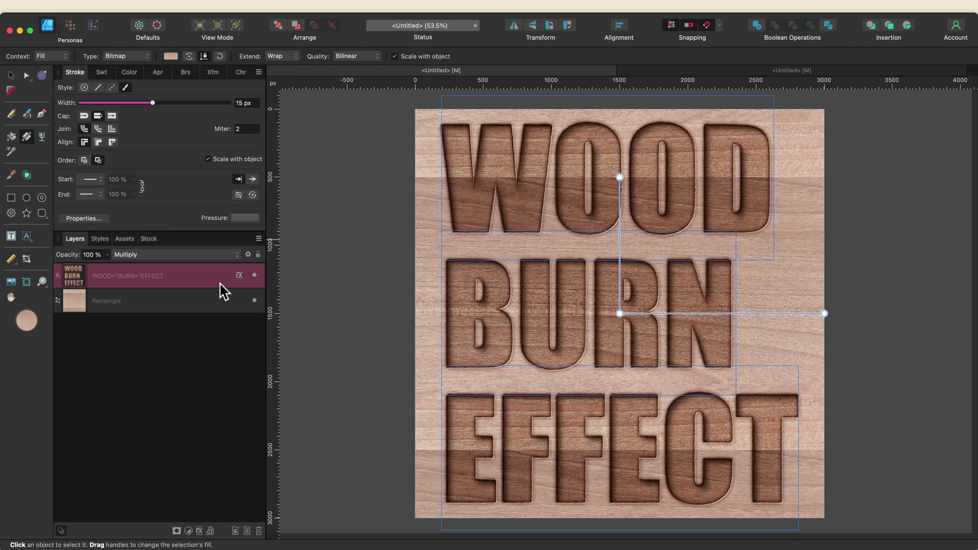
pyautogui.click(239, 275)
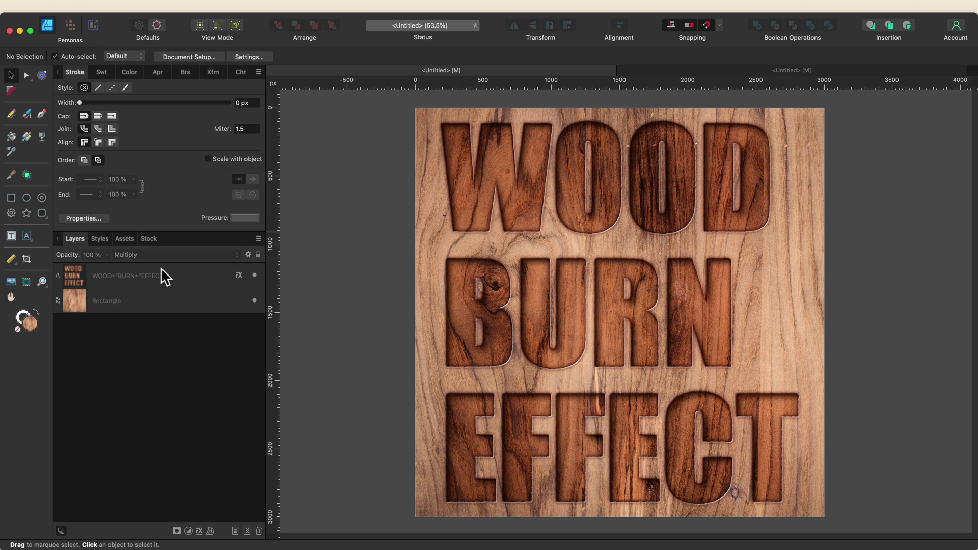
# Step: Replace the wording of the WOOD BURN EFFECT text with "text" and "effects" on two lines
pyautogui.click(188, 285)
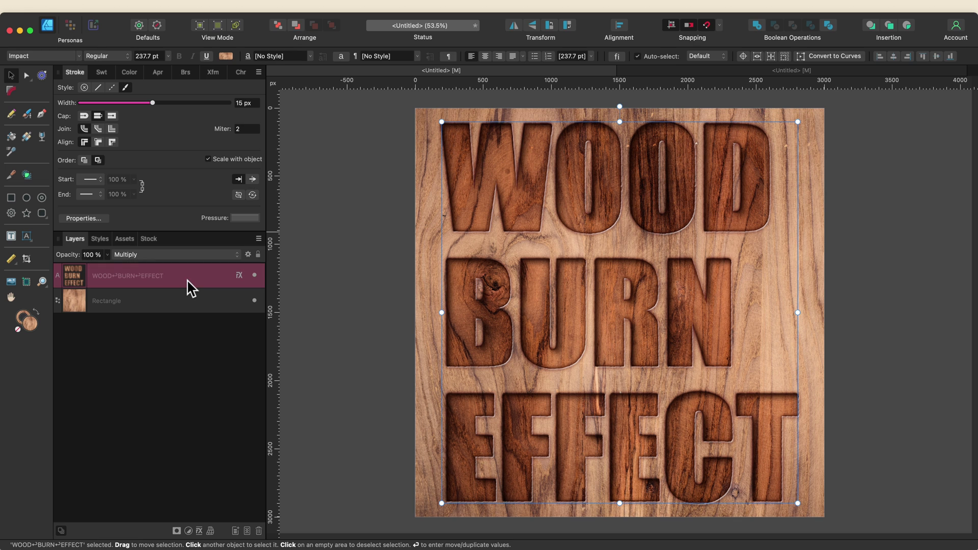
pyautogui.click(27, 236)
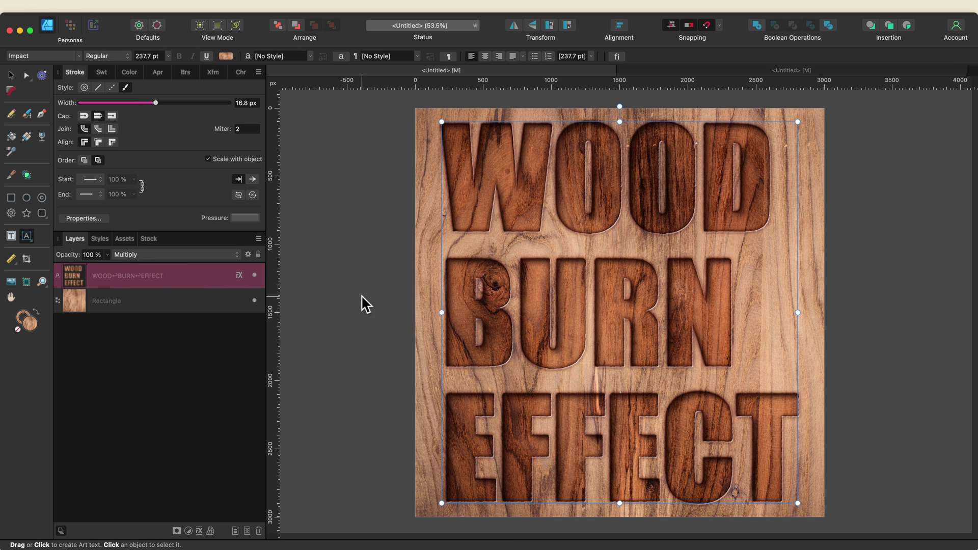
pyautogui.click(473, 240)
pyautogui.press('super+a')
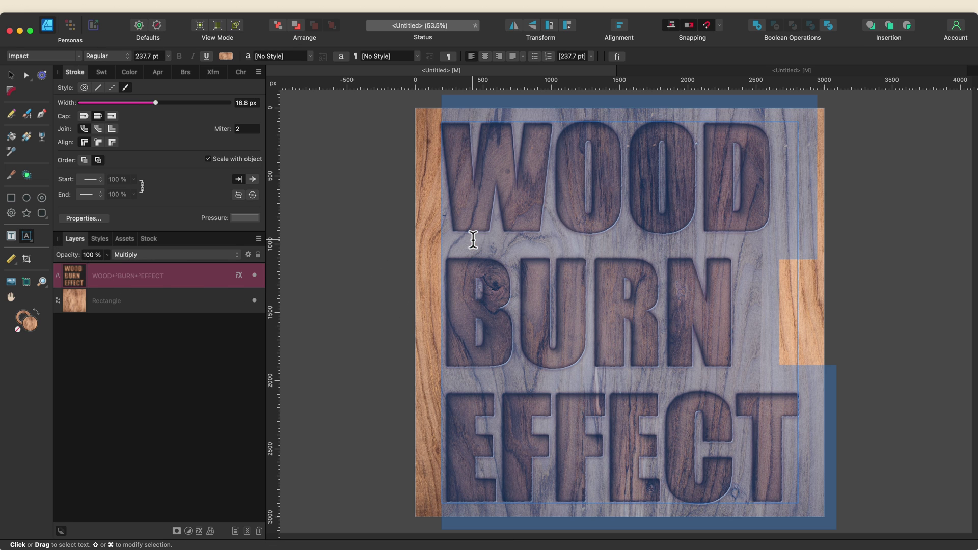
pyautogui.write('text')
pyautogui.press('Return')
pyautogui.write('effects')
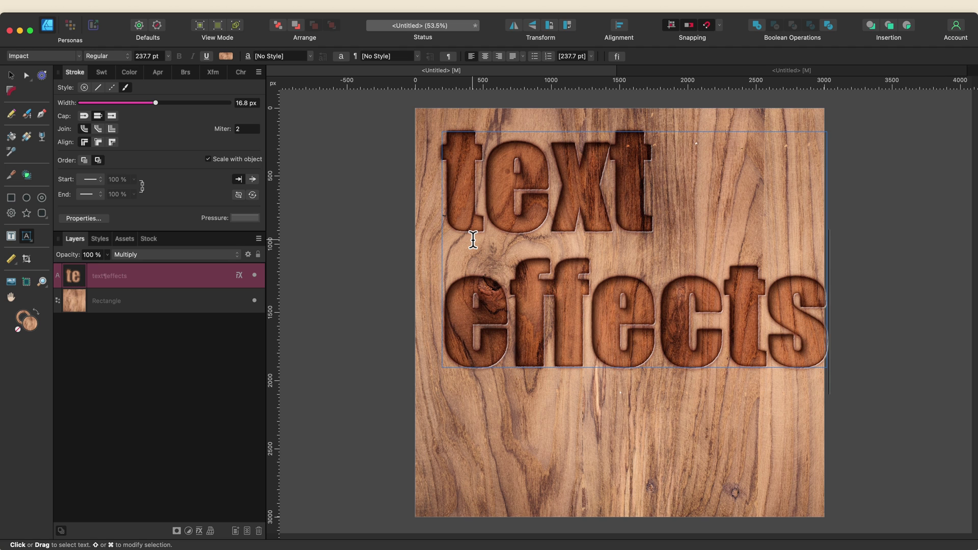
# Step: Set the font of the "text effects" wording to JT Mama and open the text layer's effects
pyautogui.press('Escape')
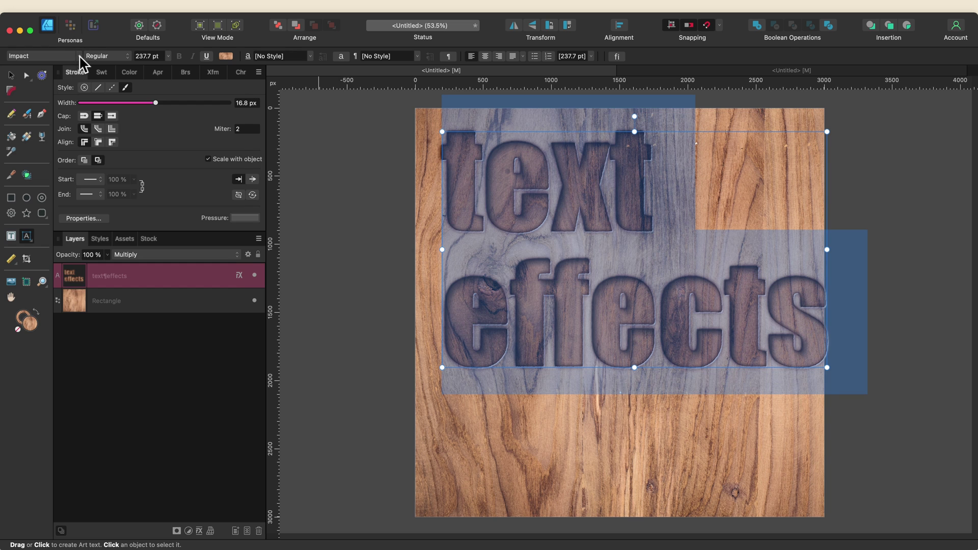
pyautogui.click(80, 57)
pyautogui.click(70, 150)
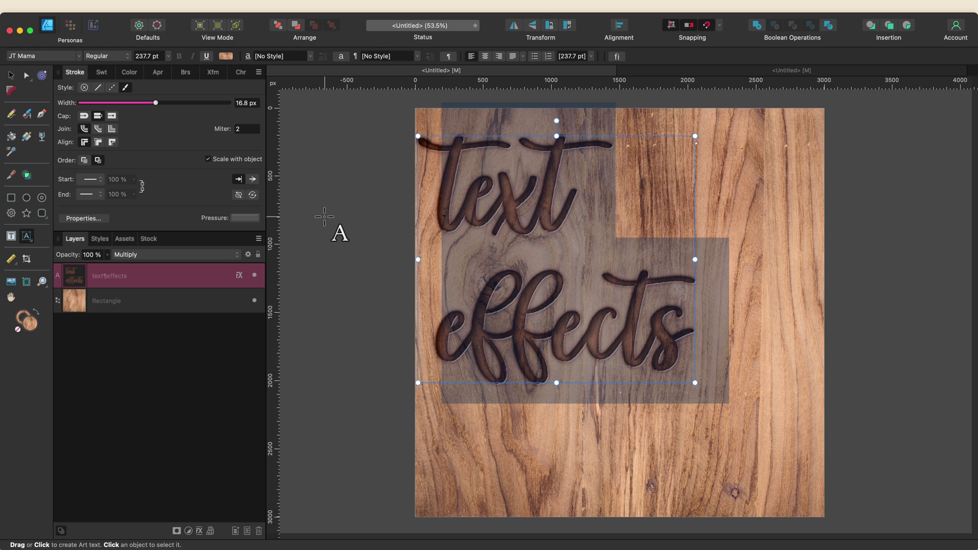
pyautogui.click(11, 76)
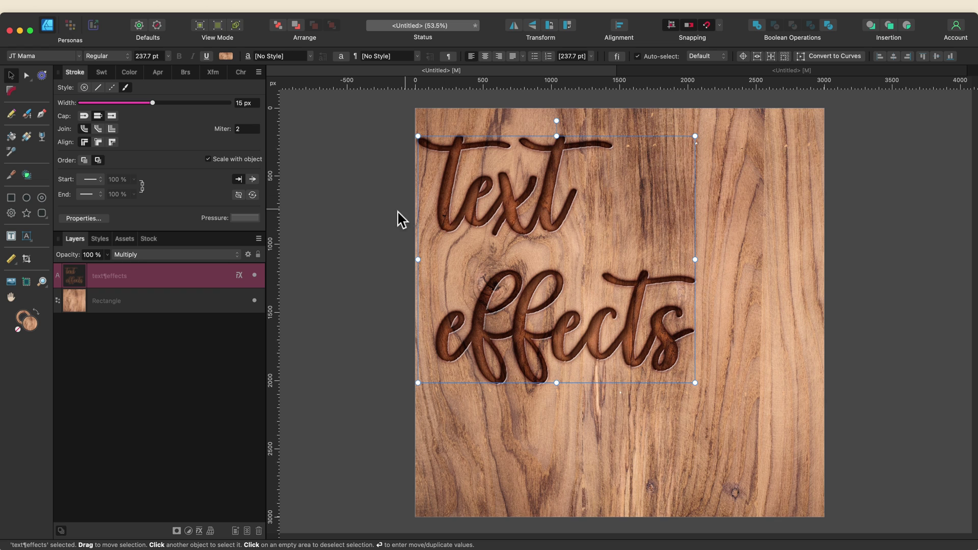
pyautogui.click(238, 277)
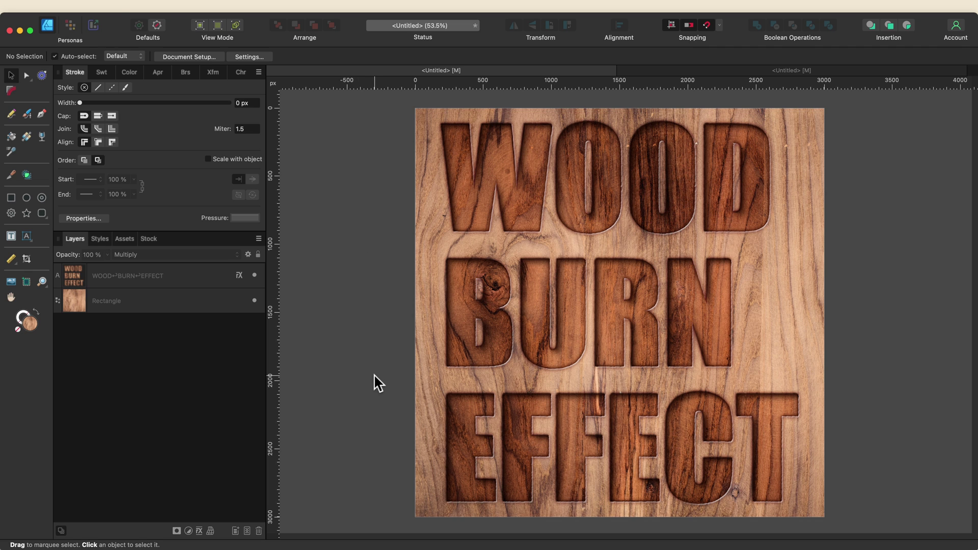
# Step: Create a new document from the Wood Burn template in the Text Effects template folder
pyautogui.click(103, 6)
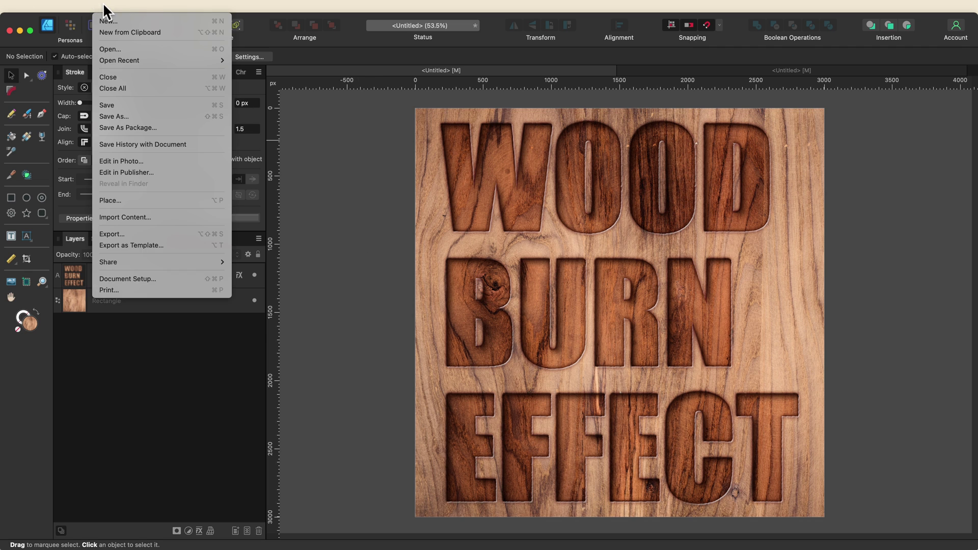
pyautogui.click(109, 21)
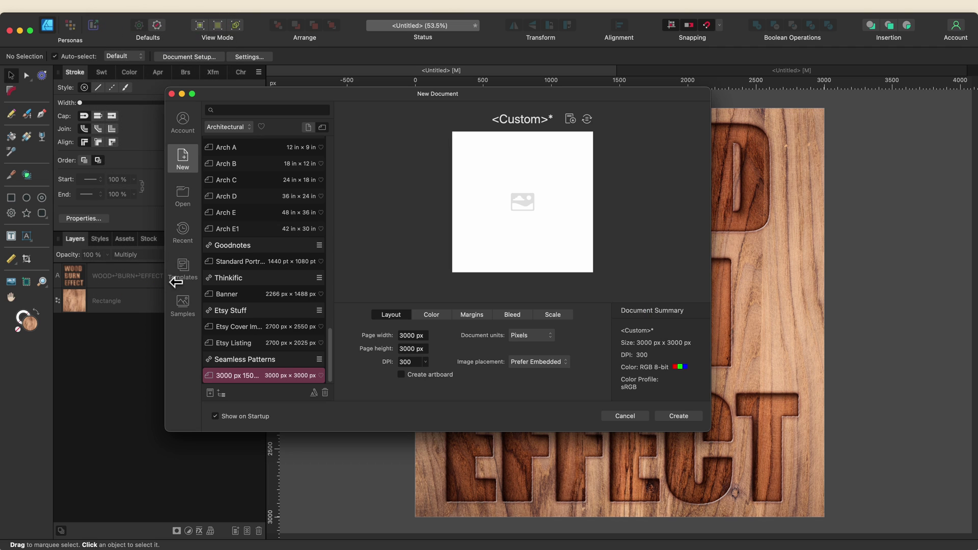
pyautogui.click(182, 267)
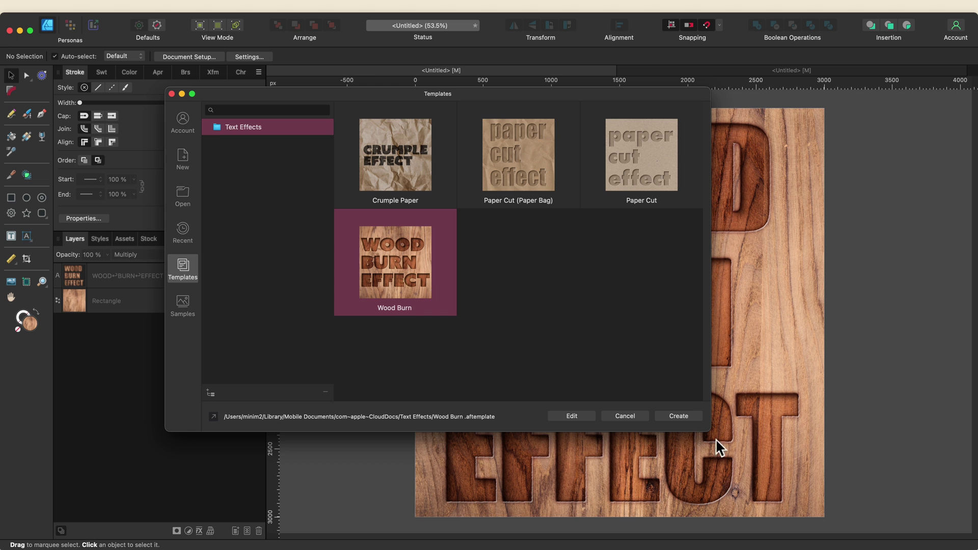
pyautogui.click(690, 416)
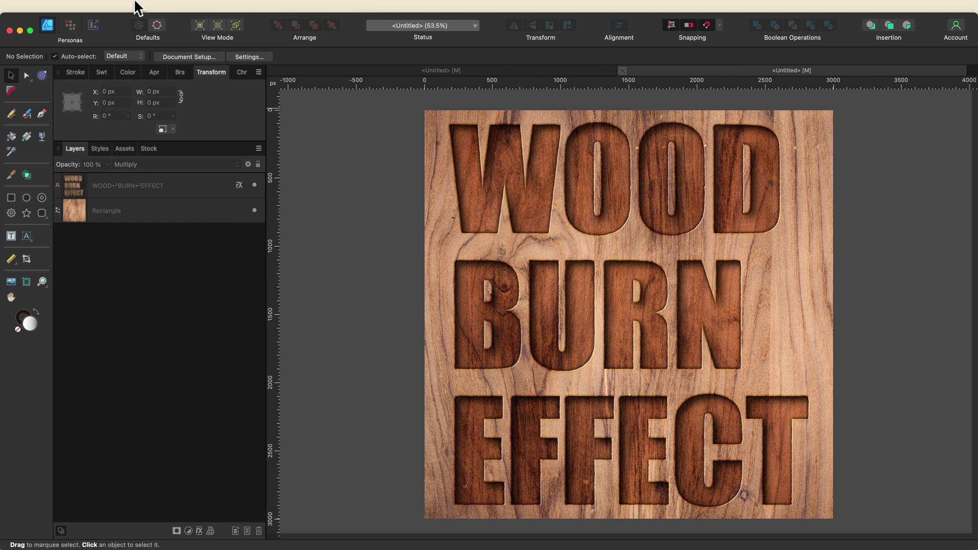
# Step: Export the WOOD BURN EFFECT document as a template
pyautogui.click(104, 6)
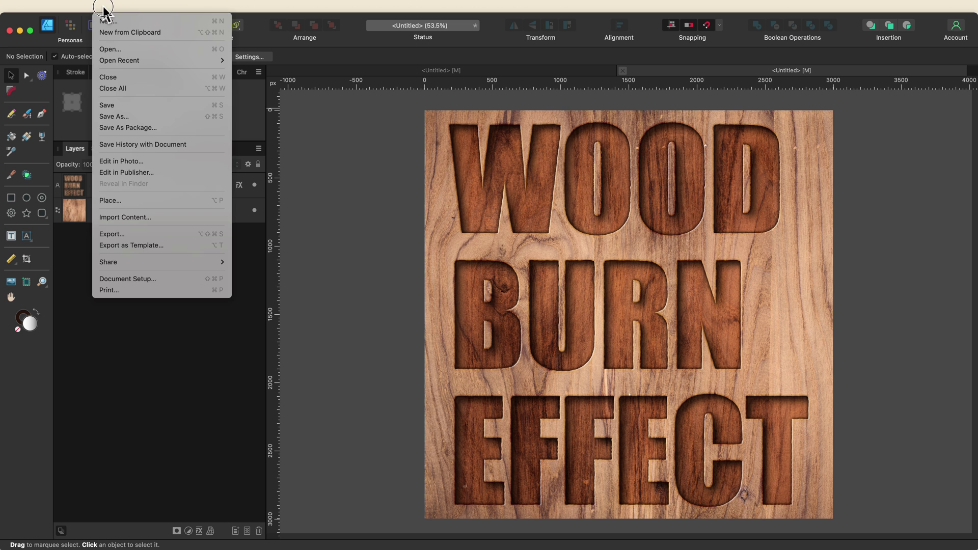
pyautogui.click(135, 242)
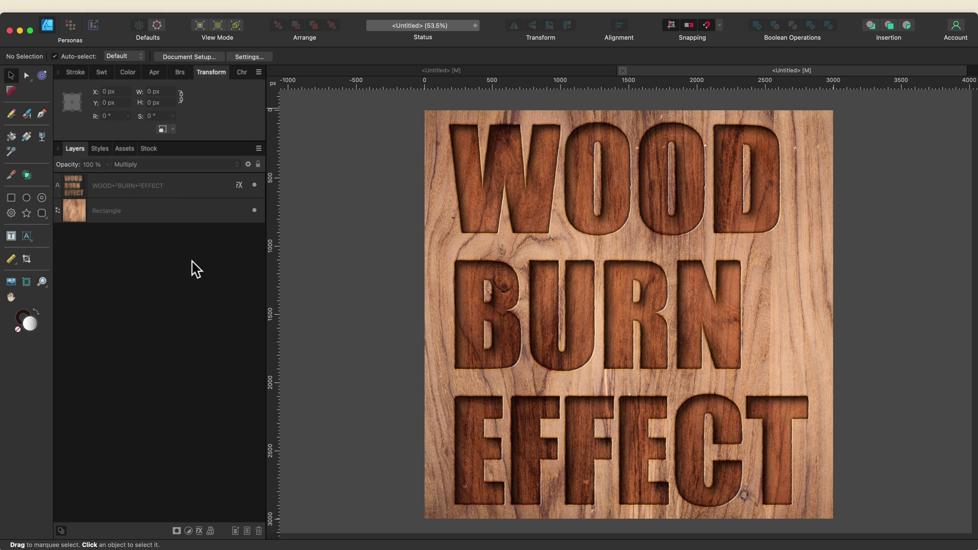
pyautogui.click(670, 494)
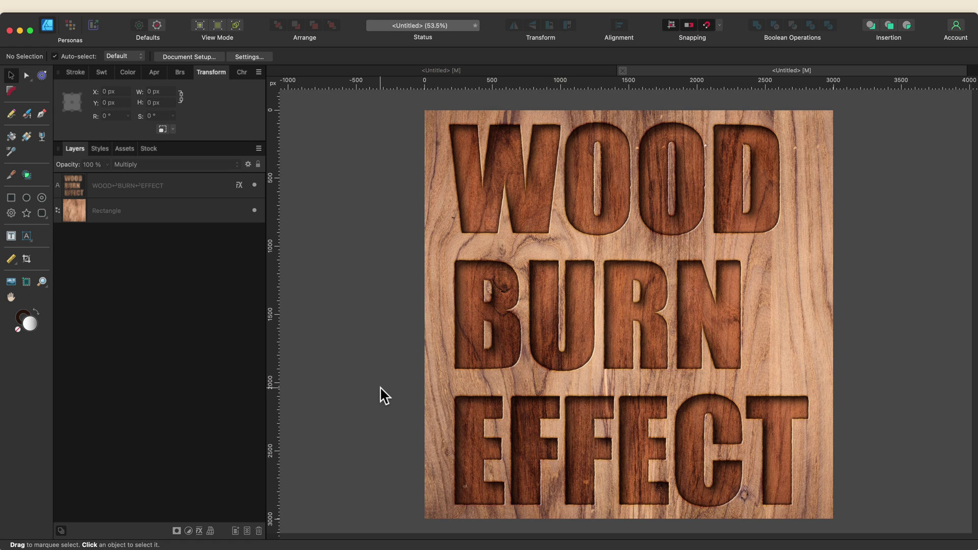